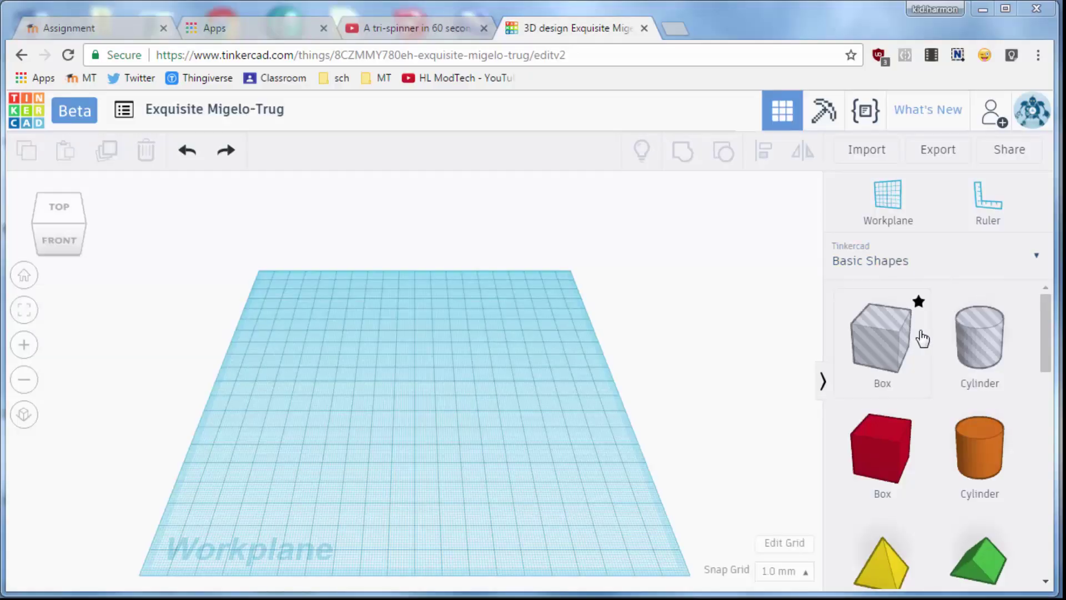
# Place a Tube from the Basic Shapes near the middle of the workplane.
pyautogui.scroll(-2, 1052, 383)
pyautogui.scroll(-10, 1049, 492)
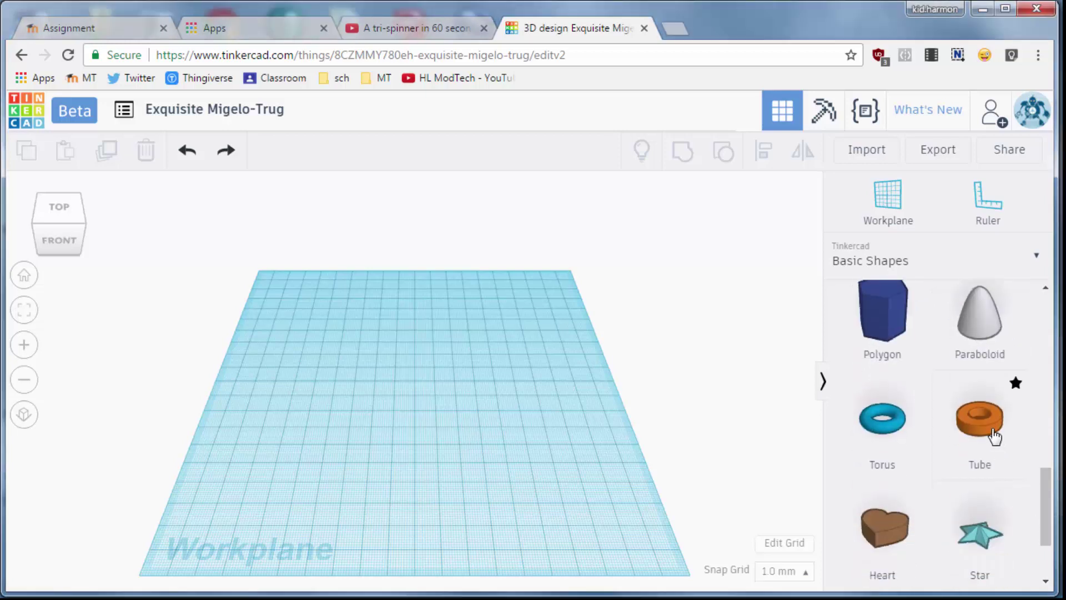
pyautogui.moveTo(994, 436); pyautogui.dragTo(399, 401)
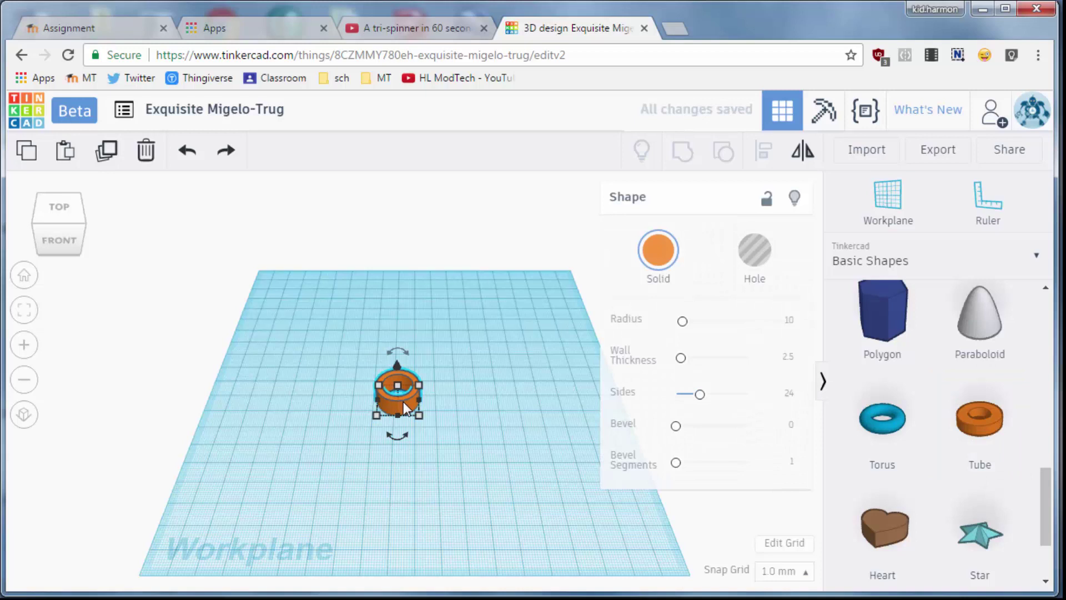
# Set the tube's radius to 15.5.
pyautogui.scroll(5, 408, 408)
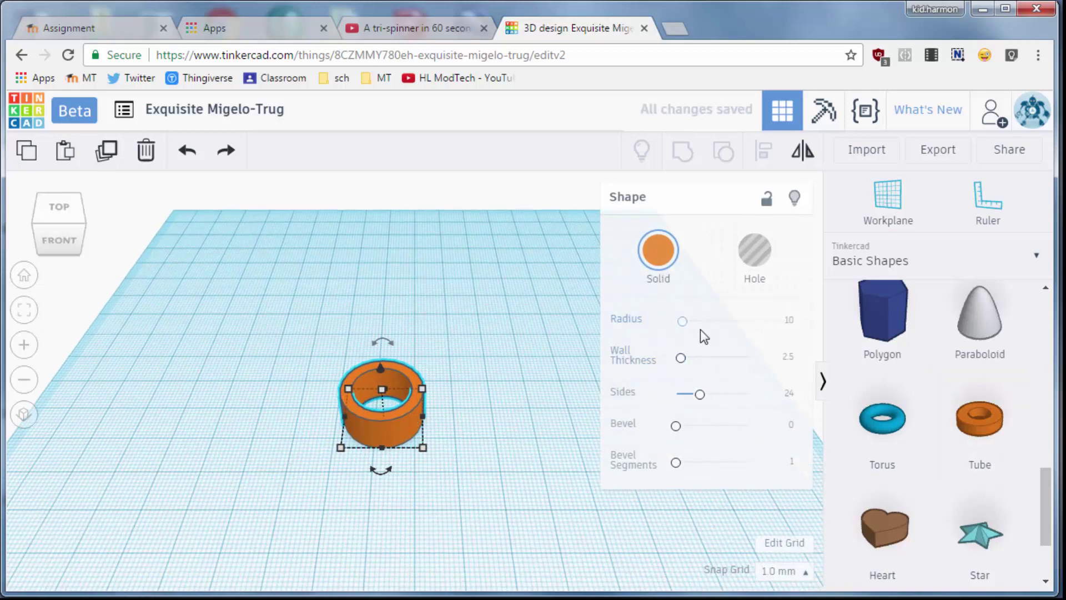
pyautogui.click(789, 322)
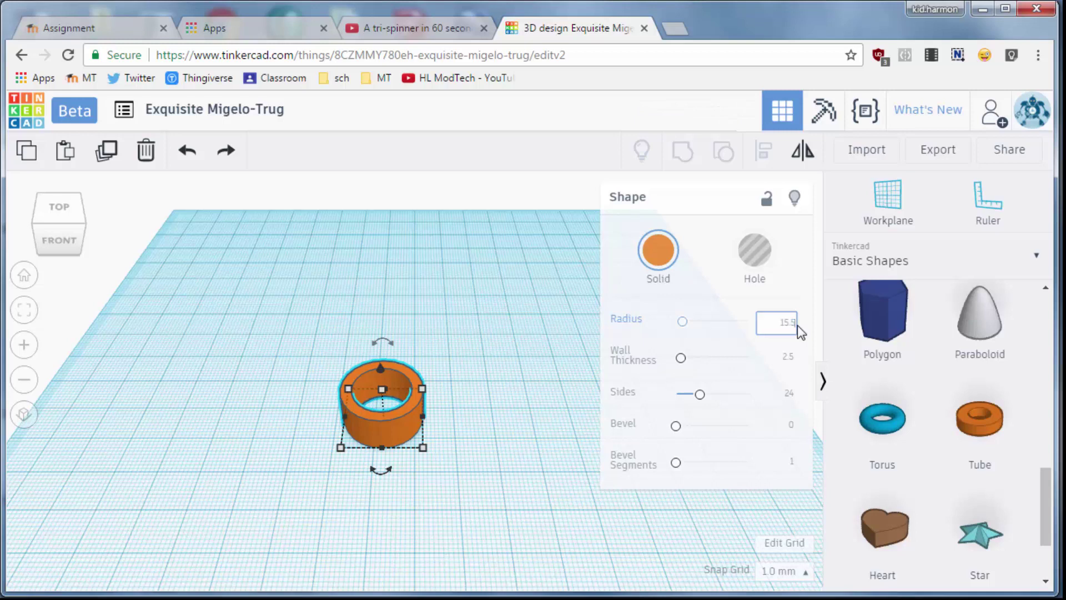
pyautogui.write('15.5')
pyautogui.press('Return')
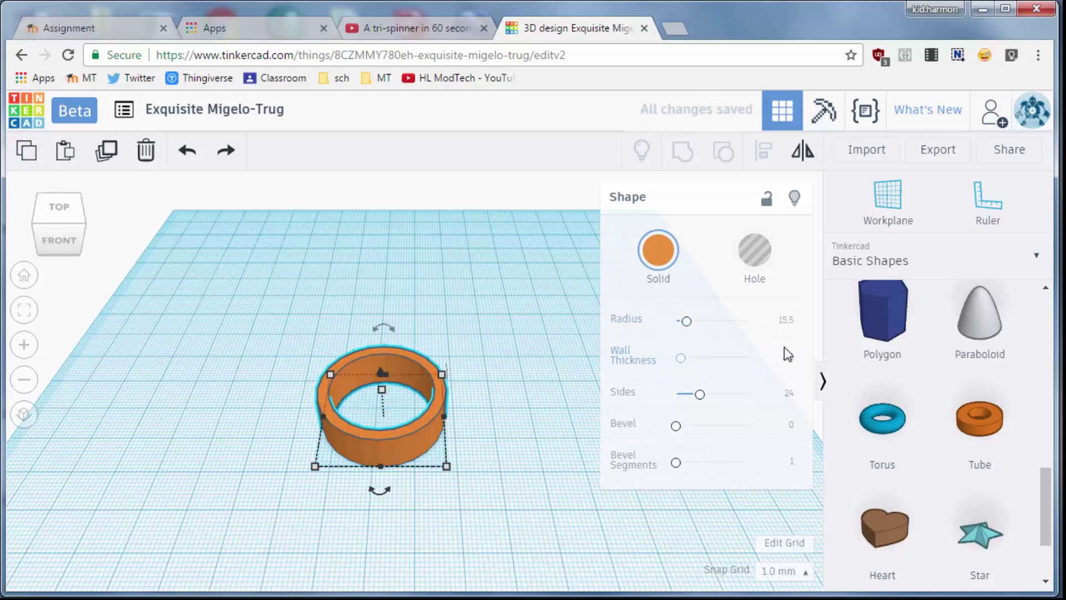
# Switch to Calculator, finish the subtraction 31 − 22.3 and divide the result by 2.
pyautogui.hotkey('alt', 'Tab')
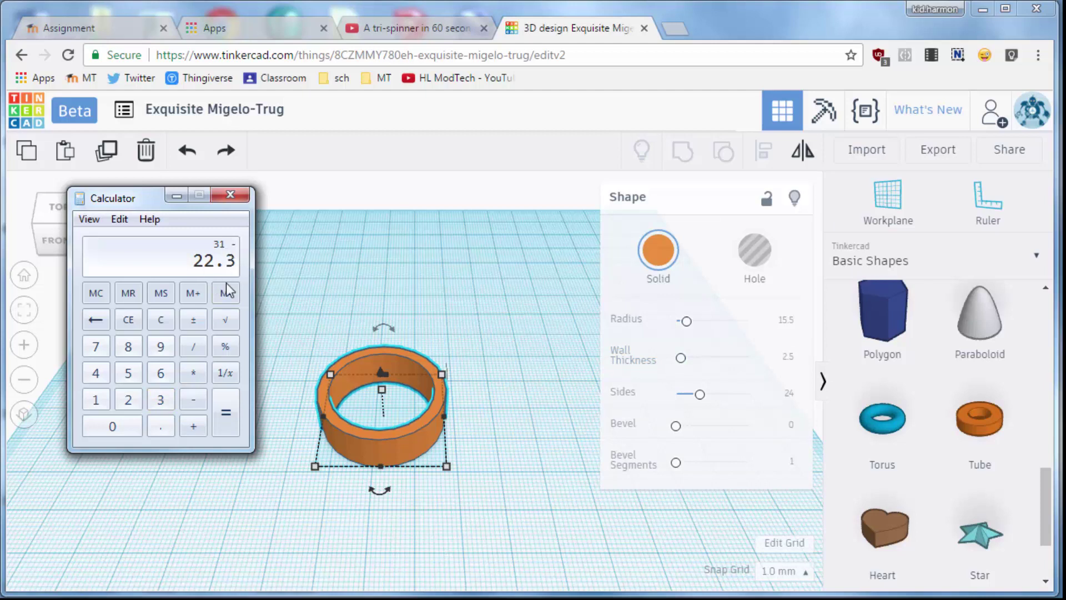
pyautogui.click(224, 411)
pyautogui.click(195, 348)
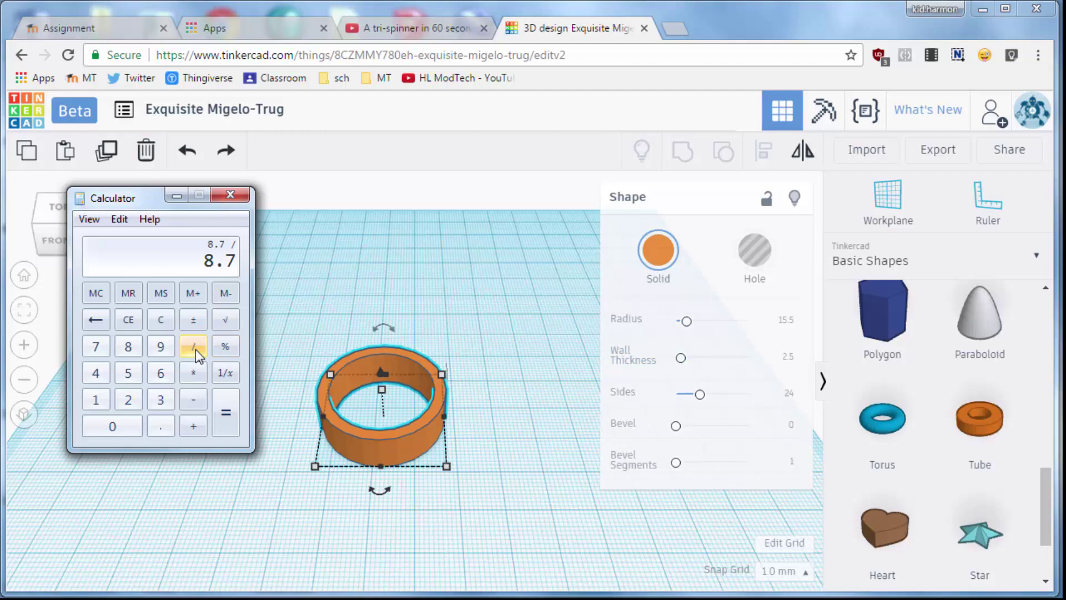
pyautogui.click(128, 400)
pyautogui.press('Return')
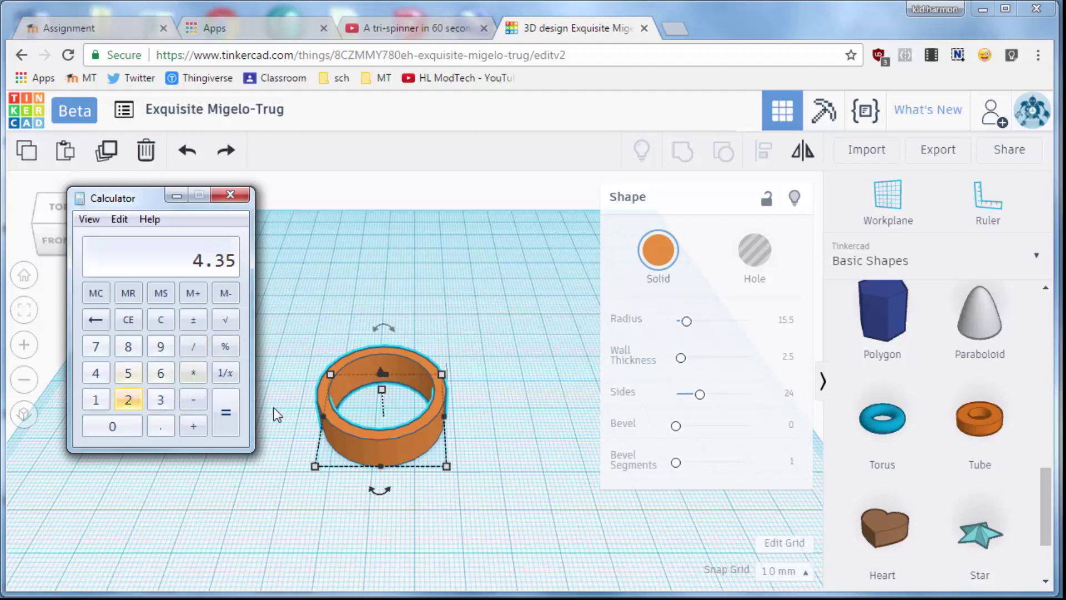
# Set the tube's wall thickness to 4.35 and its bevel to 3 in Tinkercad.
pyautogui.click(788, 358)
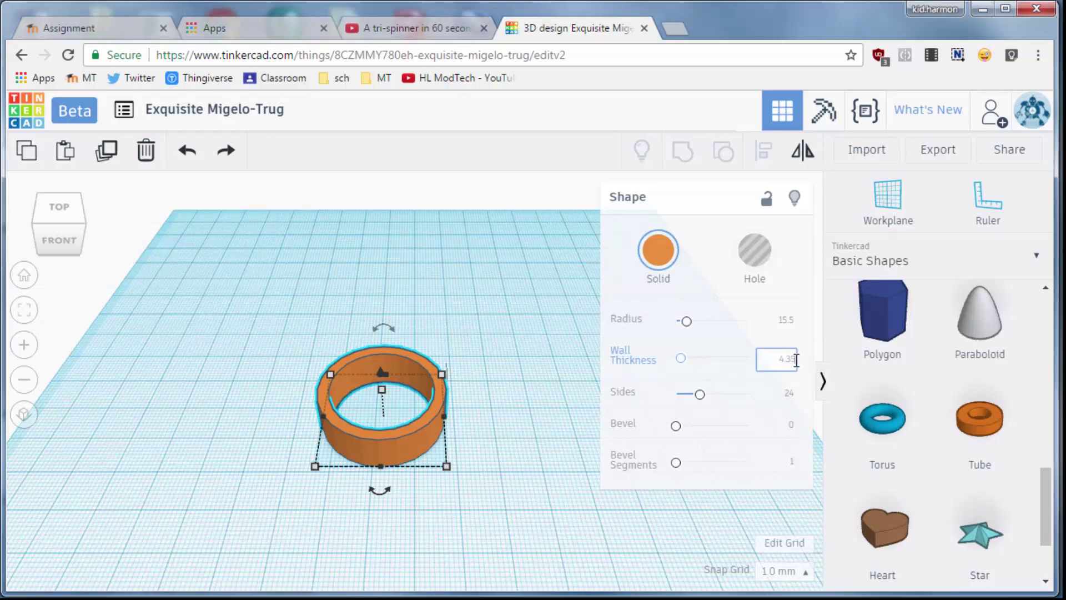
pyautogui.write('4.35')
pyautogui.press('Return')
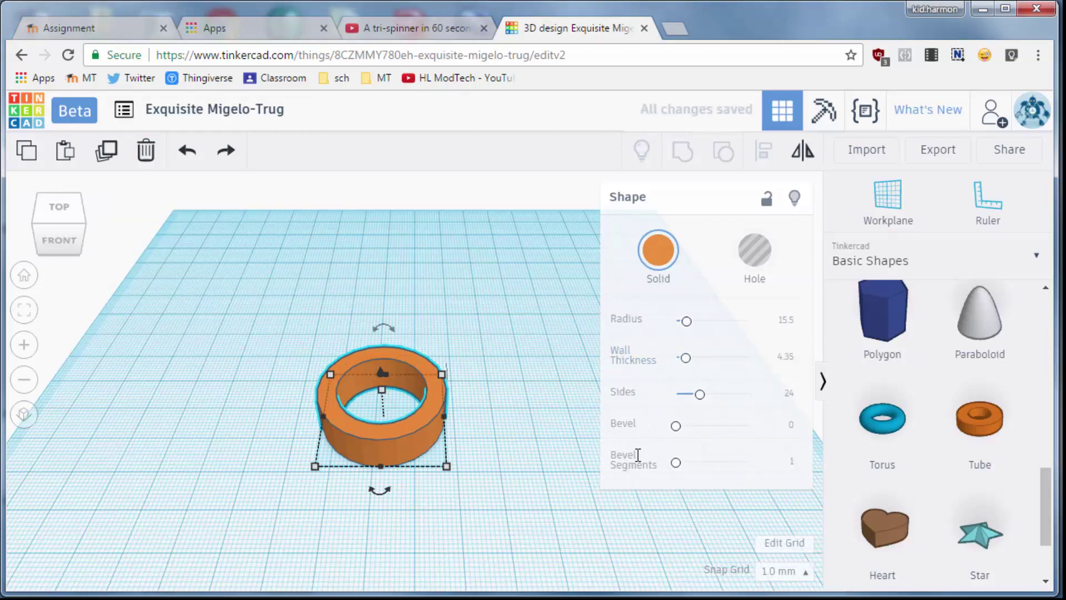
pyautogui.click(792, 425)
pyautogui.write('2')
pyautogui.press('Return')
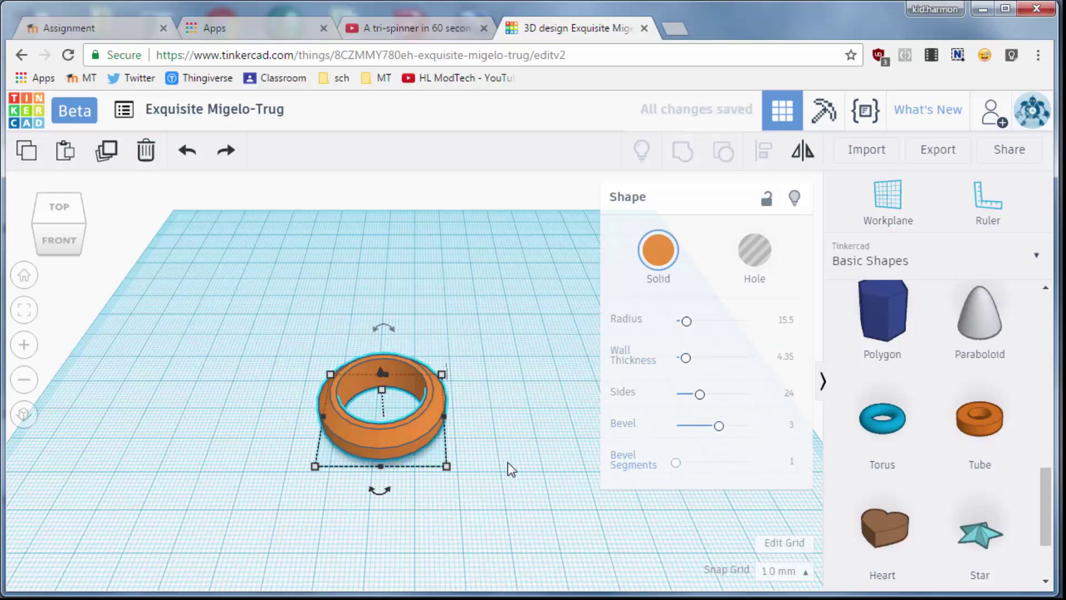
# Duplicate the tube and, in top view, move the copy straight back until it only slightly overlaps the original ring.
pyautogui.moveTo(508, 462)
pyautogui.mouseDown(button='right')
pyautogui.moveTo(508, 402)
pyautogui.moveTo(504, 465)
pyautogui.mouseUp(button='right')
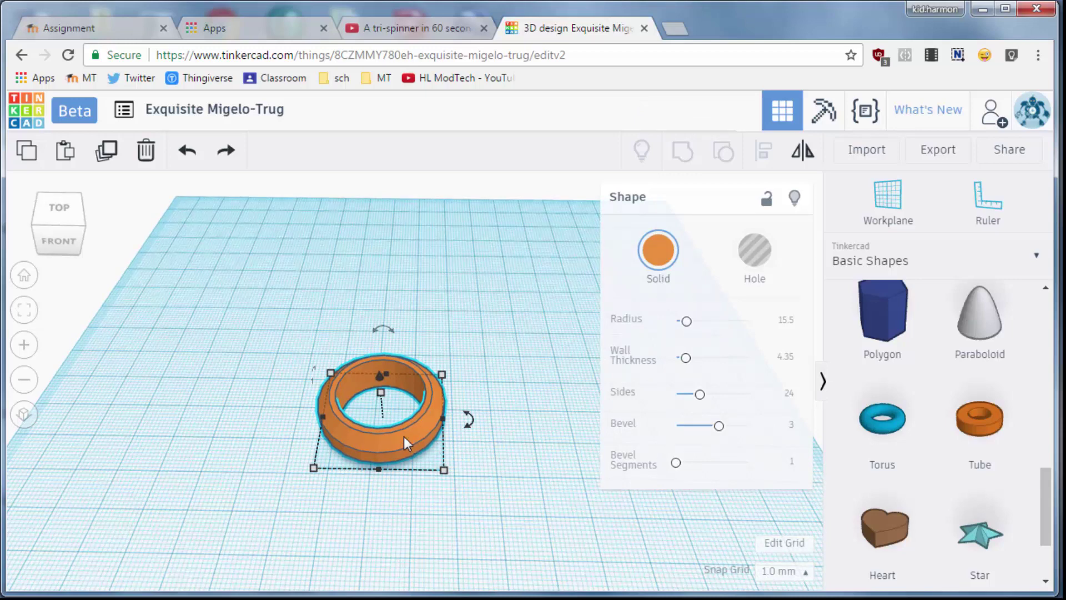
pyautogui.press('Up')
pyautogui.press('Up')
pyautogui.press('Up')
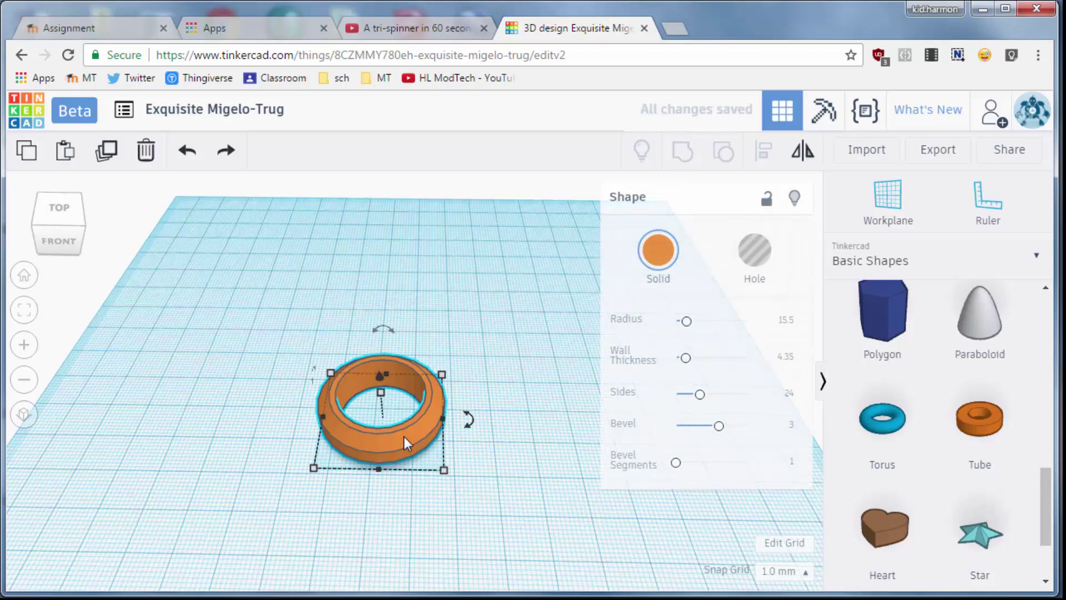
pyautogui.press('Up')
pyautogui.press('Up')
pyautogui.press('Up')
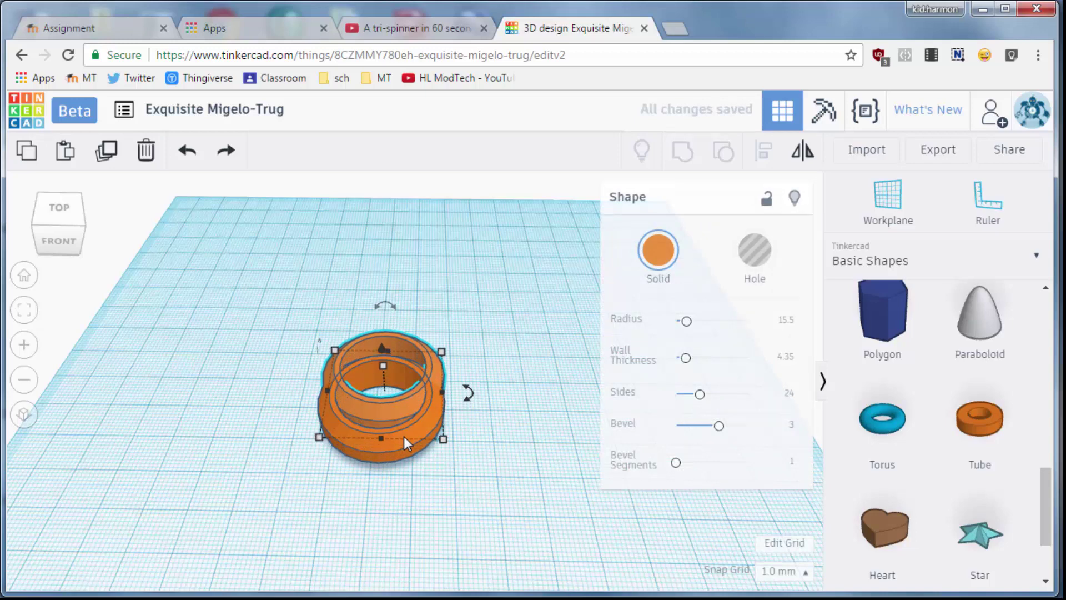
pyautogui.click(61, 206)
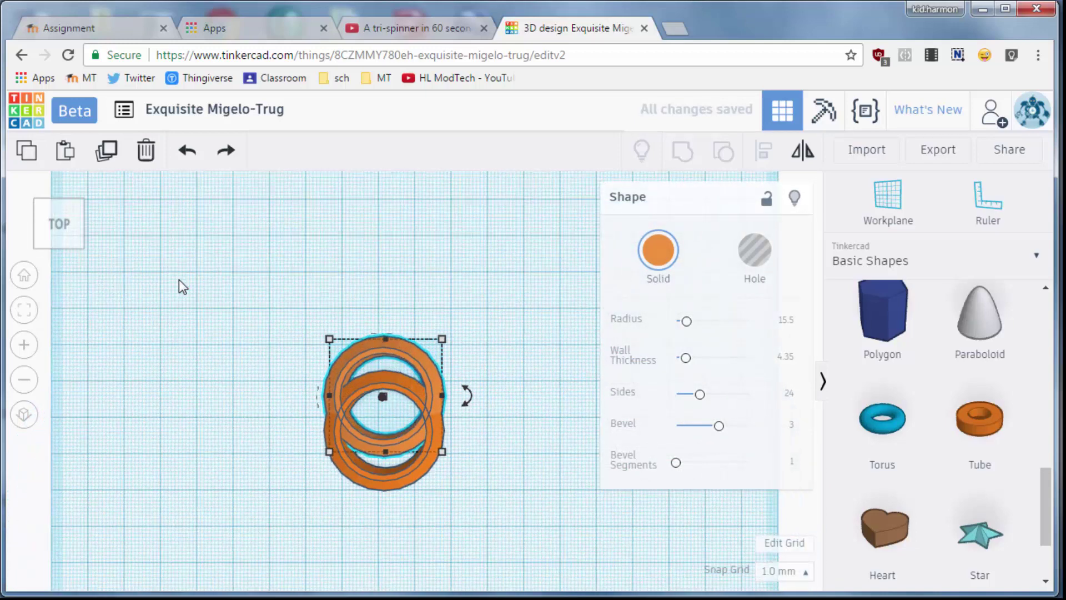
pyautogui.press('Up')
pyautogui.press('Up')
pyautogui.press('Up')
pyautogui.press('Up')
pyautogui.press('Up')
pyautogui.press('Up')
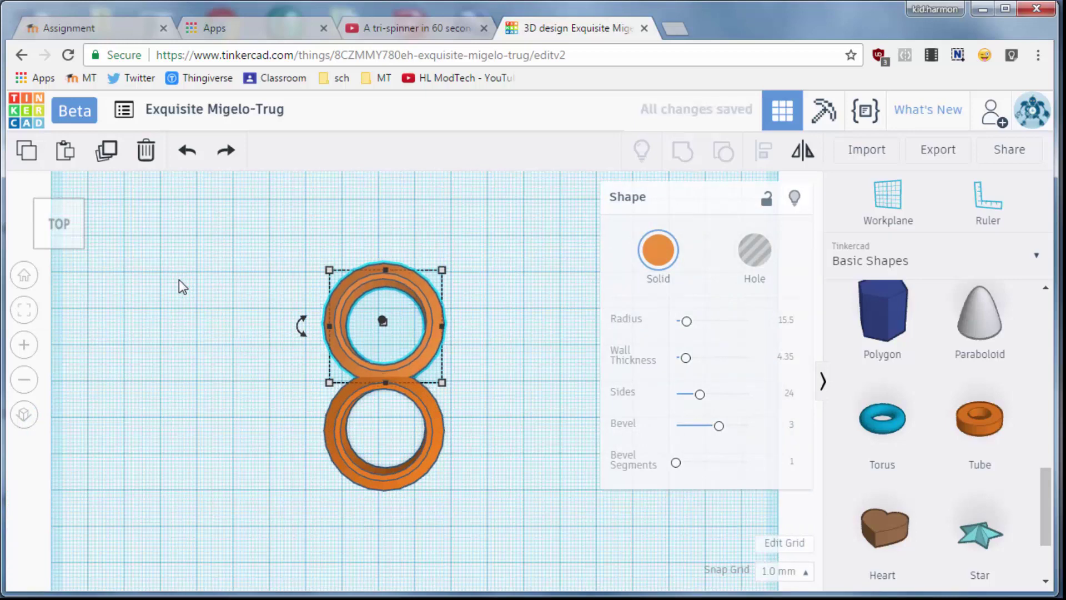
# Duplicate the rear ring and move the copy to the front-left of the centre ring, slightly overlapping its edge.
pyautogui.hotkey('ctrl', 'd')
pyautogui.press('Down')
pyautogui.press('Down')
pyautogui.press('Down')
pyautogui.press('Down')
pyautogui.press('Down')
pyautogui.press('Down')
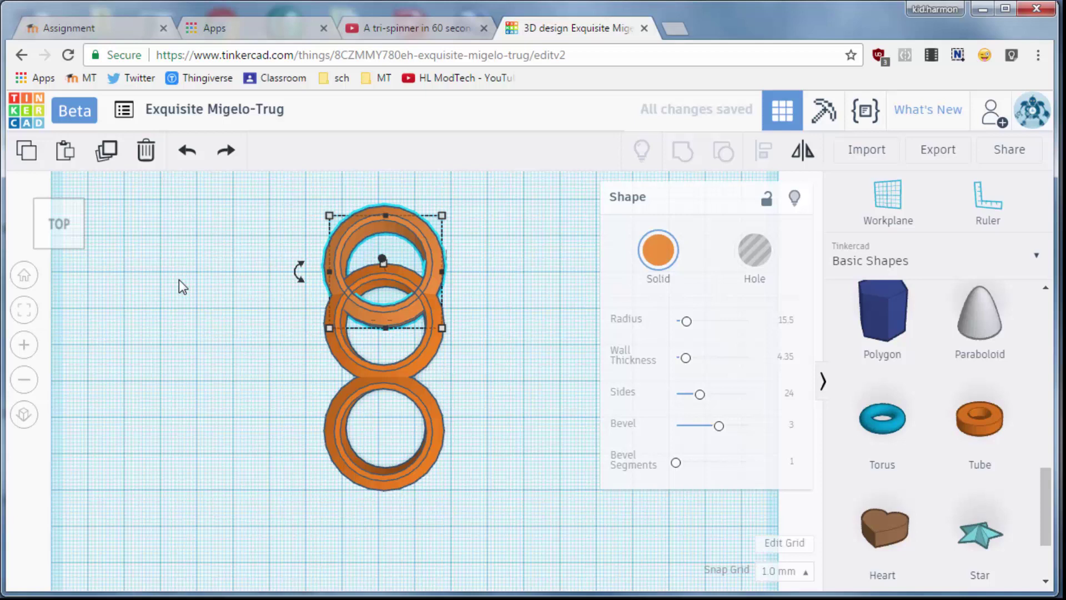
pyautogui.press('Down')
pyautogui.press('Down')
pyautogui.press('Down')
pyautogui.press('Down')
pyautogui.press('Down')
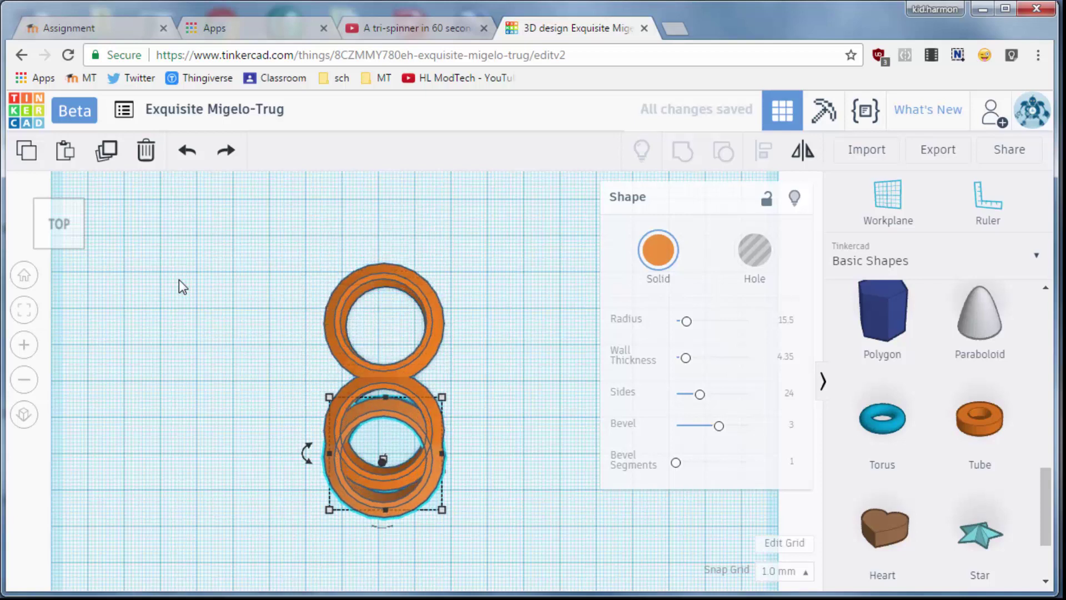
pyautogui.press('Down')
pyautogui.press('Down')
pyautogui.press('Down')
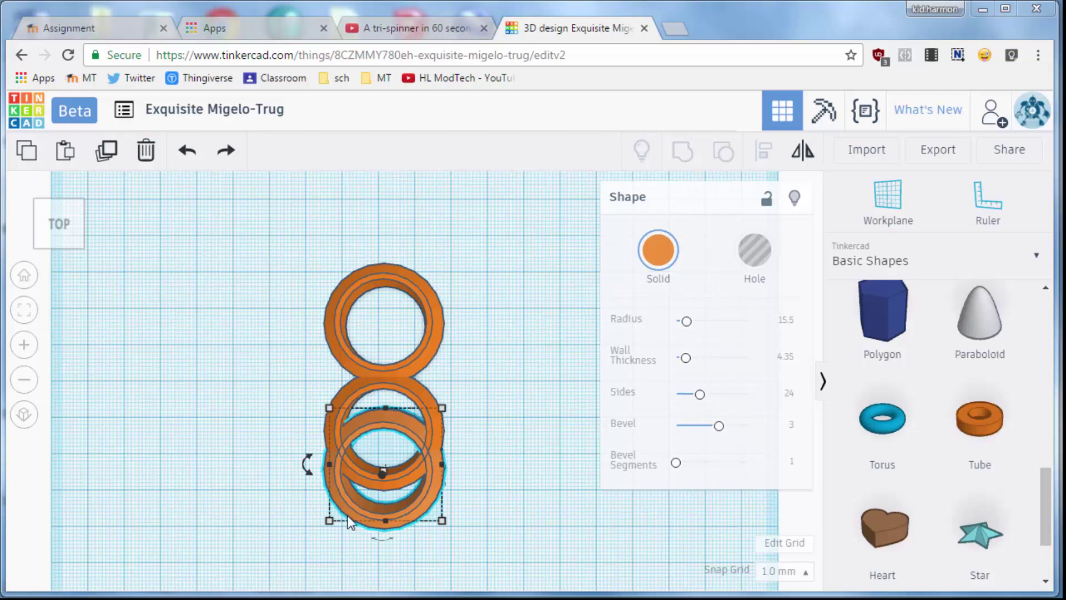
pyautogui.press('Down')
pyautogui.press('Down')
pyautogui.press('Down')
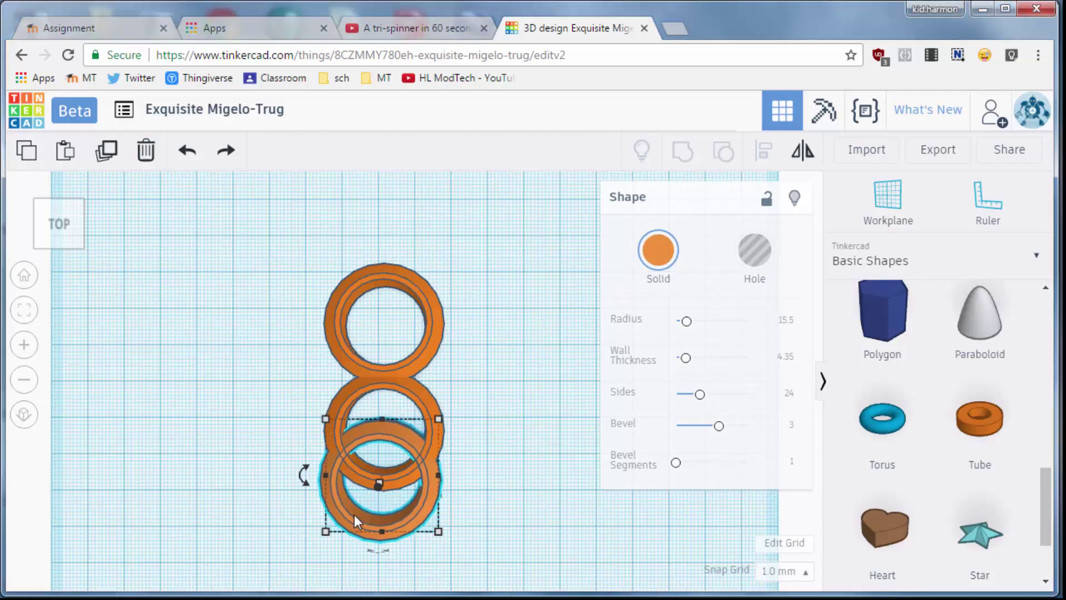
pyautogui.hotkey('shift', 'Left')
pyautogui.hotkey('shift', 'Left')
pyautogui.press('Down')
pyautogui.press('Down')
pyautogui.press('Down')
pyautogui.press('Left')
pyautogui.press('Left')
pyautogui.press('Left')
pyautogui.press('Left')
pyautogui.press('Left')
pyautogui.press('Left')
pyautogui.press('Left')
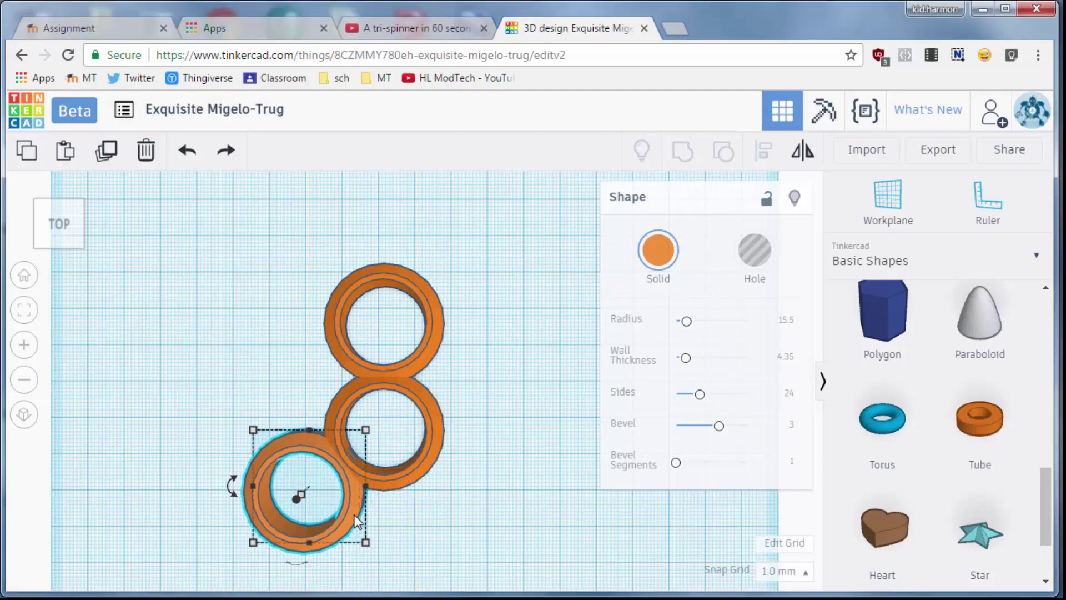
pyautogui.press('Up')
pyautogui.press('Up')
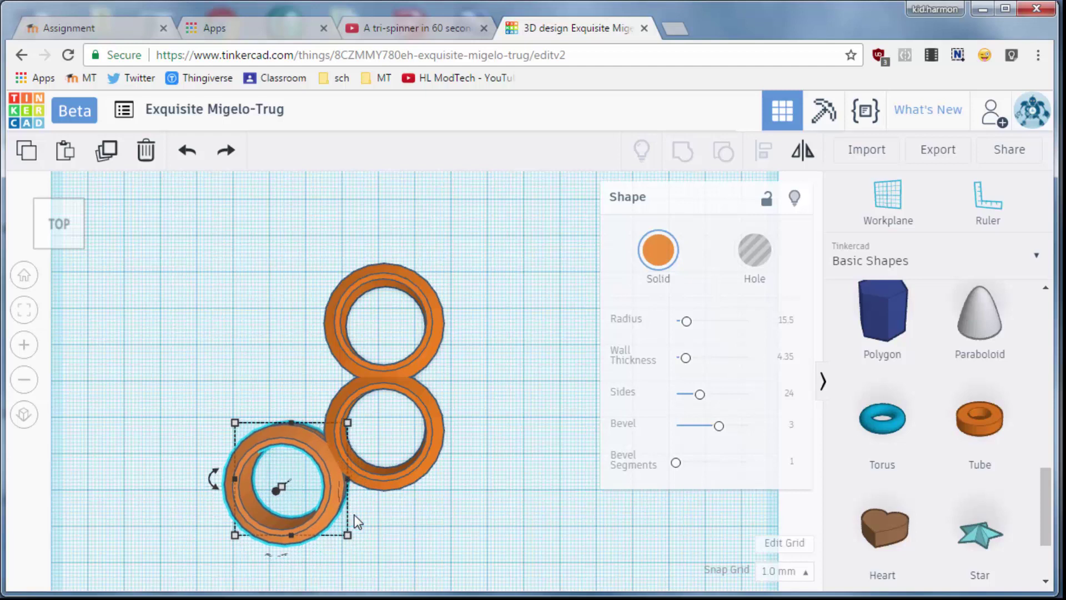
pyautogui.press('Left')
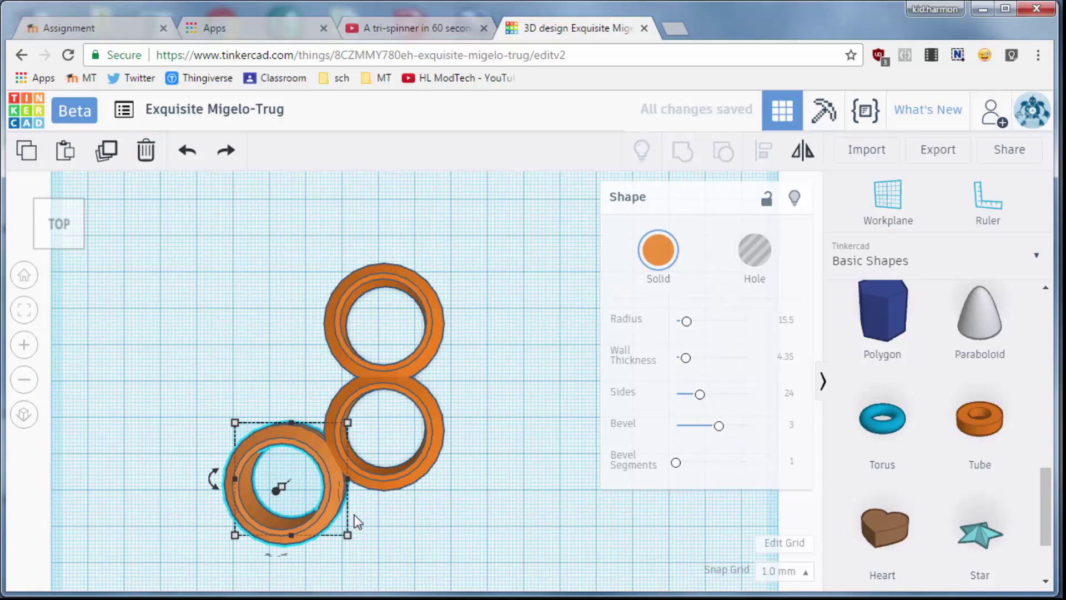
# Duplicate the front-left ring and move the copy to the front-right of the centre ring, mirroring the first one's position.
pyautogui.hotkey('ctrl', 'd')
pyautogui.press('Up')
pyautogui.press('Up')
pyautogui.press('Up')
pyautogui.press('Up')
pyautogui.press('Up')
pyautogui.press('Up')
pyautogui.press('Up')
pyautogui.press('Up')
pyautogui.press('Up')
pyautogui.press('Up')
pyautogui.press('Up')
pyautogui.press('Up')
pyautogui.press('Up')
pyautogui.press('Up')
pyautogui.press('Up')
pyautogui.press('Up')
pyautogui.press('Up')
pyautogui.press('Up')
pyautogui.press('Up')
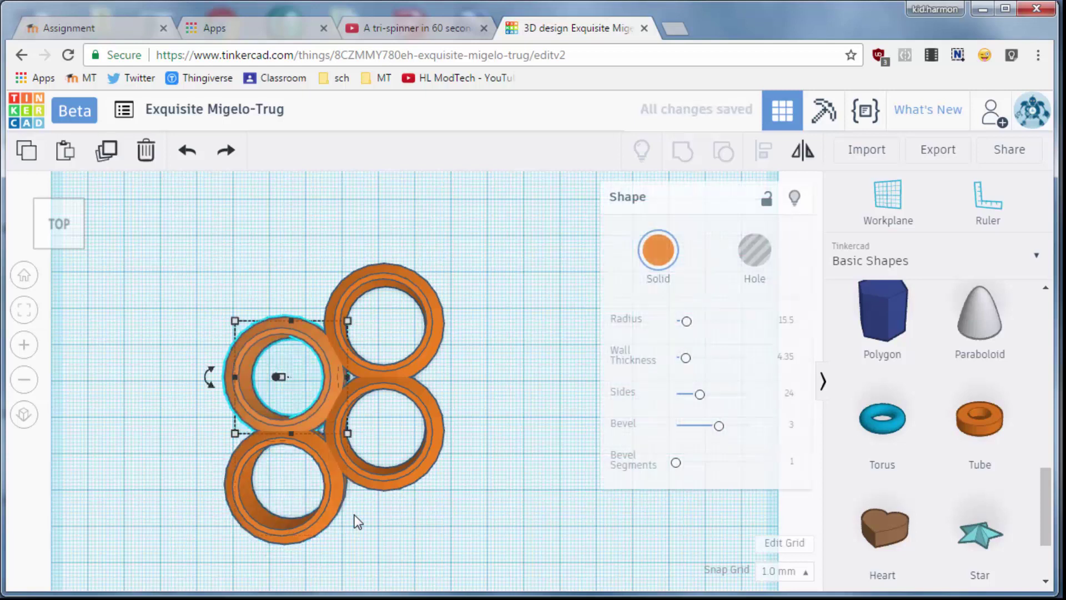
pyautogui.press('Down')
pyautogui.press('Down')
pyautogui.press('Down')
pyautogui.press('Down')
pyautogui.press('Down')
pyautogui.press('Down')
pyautogui.press('Down')
pyautogui.press('Down')
pyautogui.press('Down')
pyautogui.press('Down')
pyautogui.press('Down')
pyautogui.press('Down')
pyautogui.press('Down')
pyautogui.press('Down')
pyautogui.press('Down')
pyautogui.press('Down')
pyautogui.press('Down')
pyautogui.press('Down')
pyautogui.press('Down')
pyautogui.press('Down')
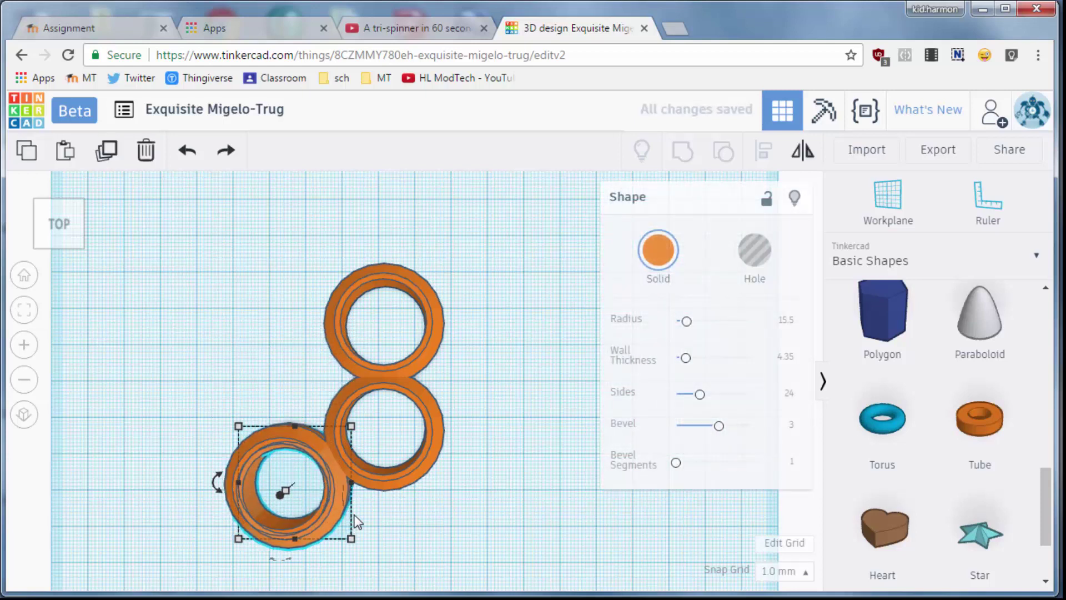
pyautogui.press('Right')
pyautogui.press('Right')
pyautogui.press('Right')
pyautogui.press('Right')
pyautogui.press('Right')
pyautogui.press('Right')
pyautogui.press('Right')
pyautogui.press('Right')
pyautogui.press('Right')
pyautogui.press('Right')
pyautogui.press('Right')
pyautogui.press('Right')
pyautogui.press('Right')
pyautogui.press('Right')
pyautogui.press('Right')
pyautogui.press('Right')
pyautogui.press('Right')
pyautogui.press('Right')
pyautogui.press('Right')
pyautogui.press('Right')
pyautogui.press('Right')
pyautogui.press('Right')
pyautogui.press('Right')
pyautogui.press('Right')
pyautogui.press('Right')
pyautogui.press('Right')
pyautogui.press('Right')
pyautogui.press('Right')
pyautogui.press('Right')
pyautogui.press('Right')
pyautogui.press('Right')
pyautogui.press('Right')
pyautogui.press('Right')
pyautogui.press('Right')
pyautogui.press('Right')
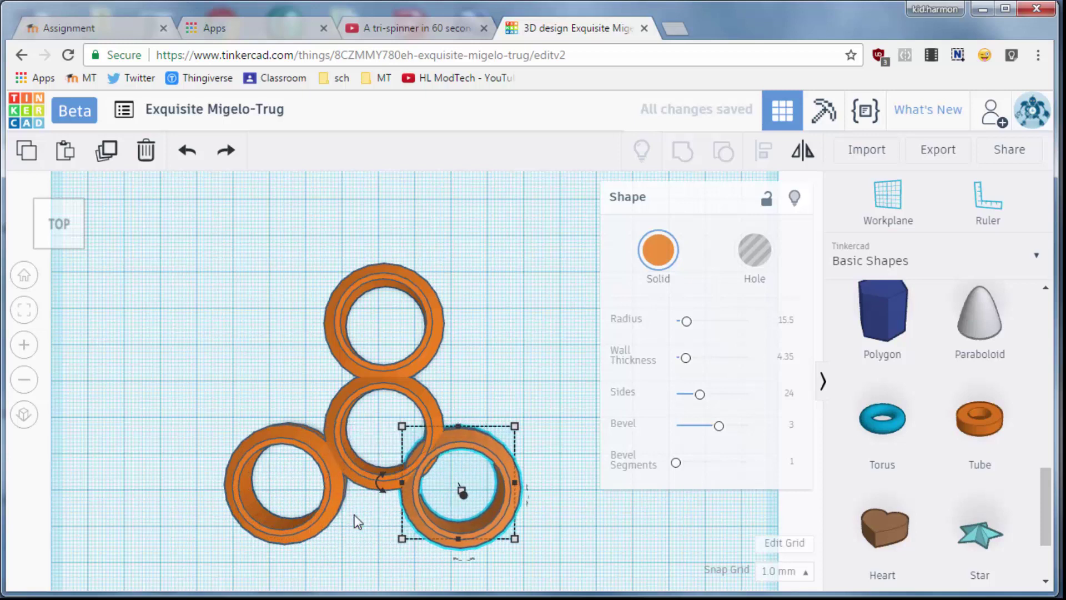
pyautogui.press('Right')
pyautogui.press('Up')
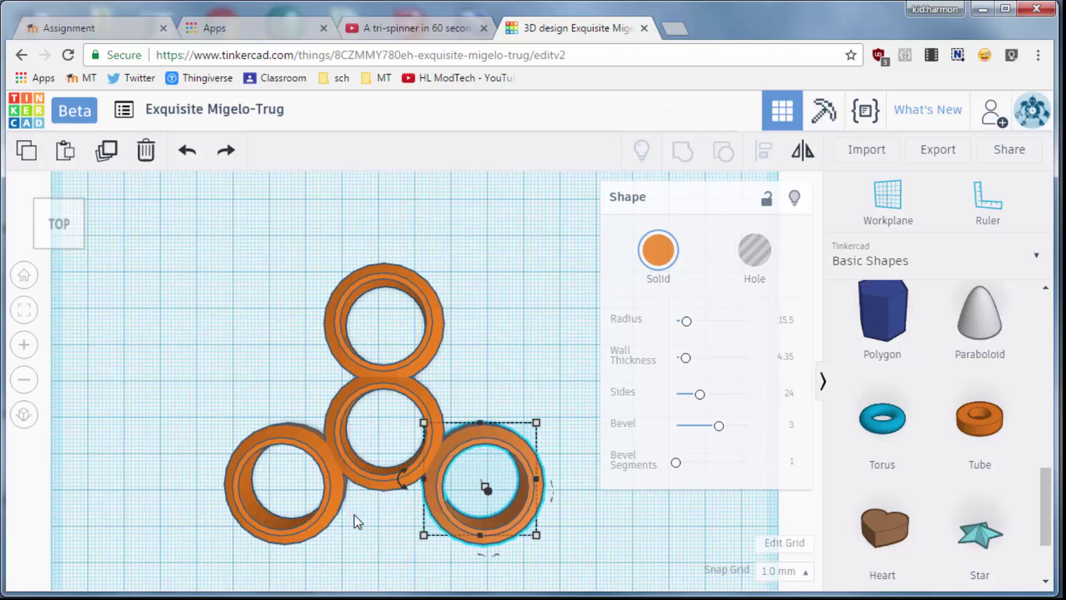
# Check the alignment of the two front rings with the Align tool and examine how all four rings meet.
pyautogui.keyDown('shift'); pyautogui.click(227, 501); pyautogui.keyUp('shift')
pyautogui.click(764, 150)
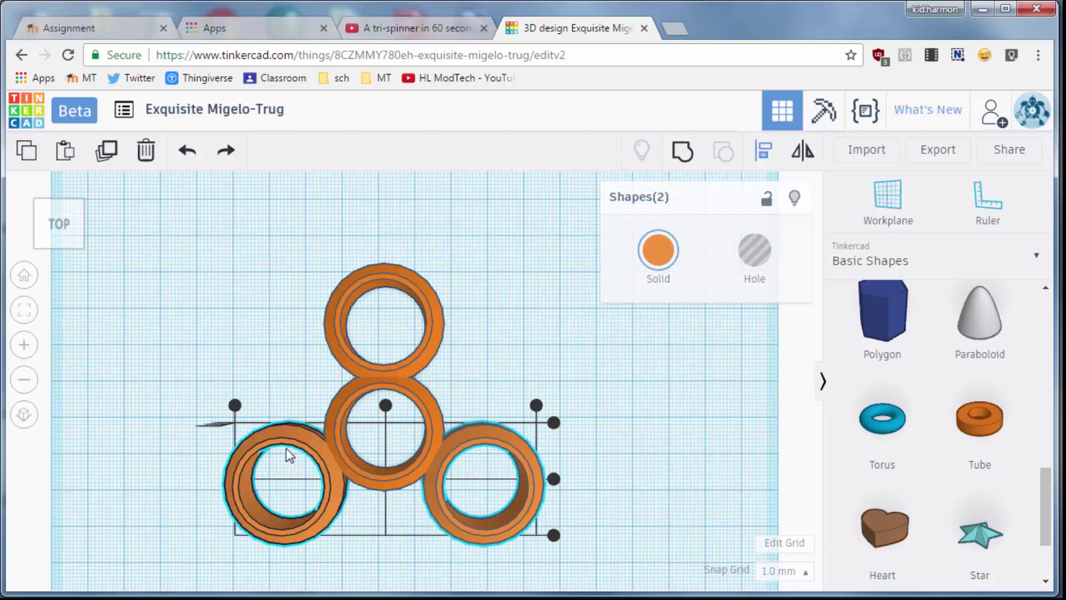
pyautogui.moveTo(186, 321); pyautogui.dragTo(604, 369, button='right')
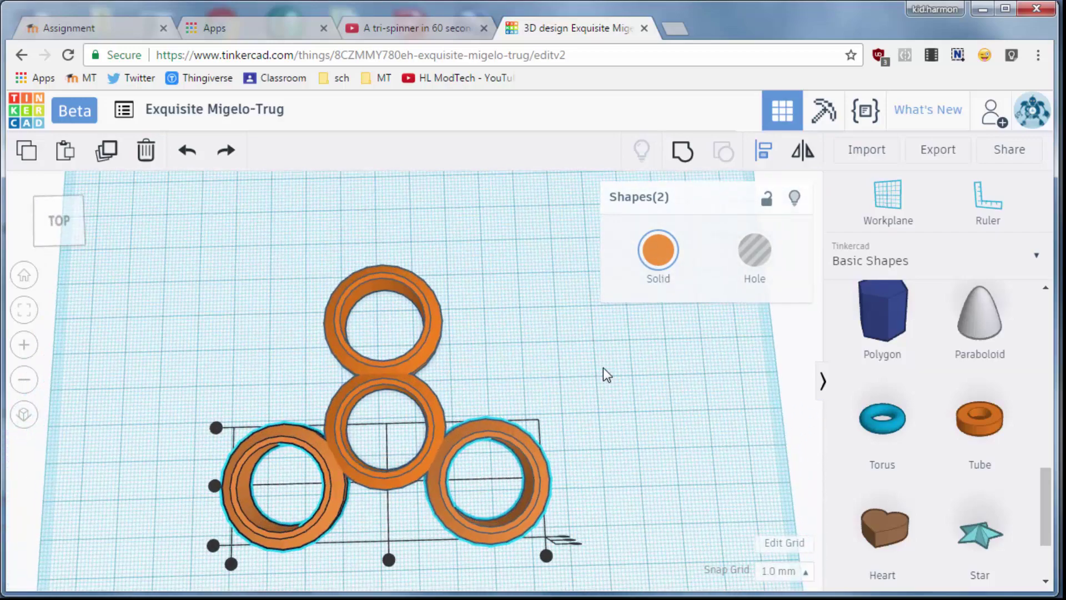
pyautogui.click(515, 375)
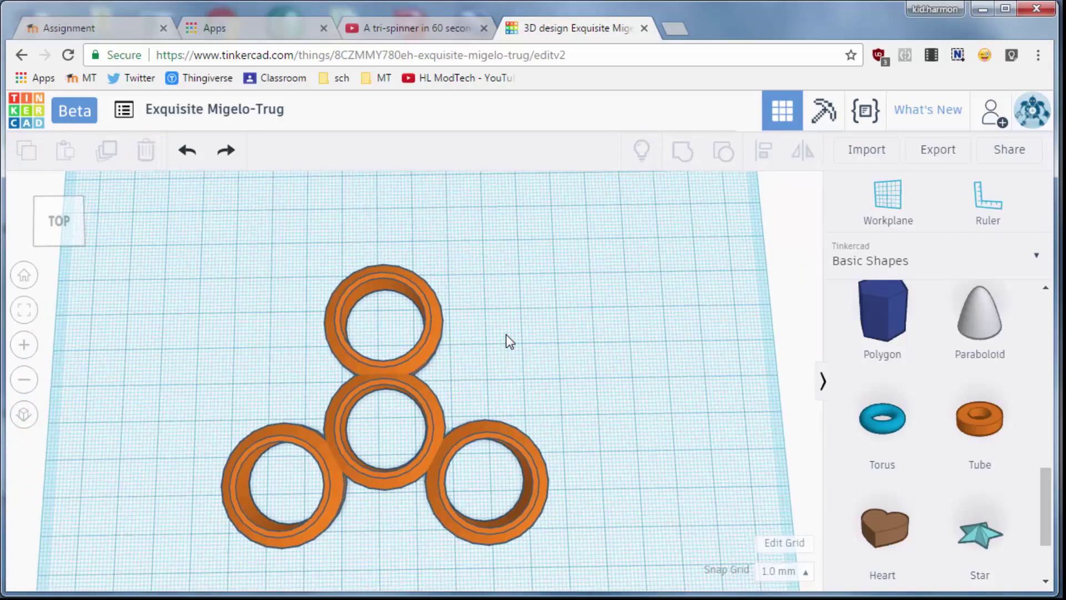
pyautogui.moveTo(506, 334); pyautogui.dragTo(475, 420, button='right')
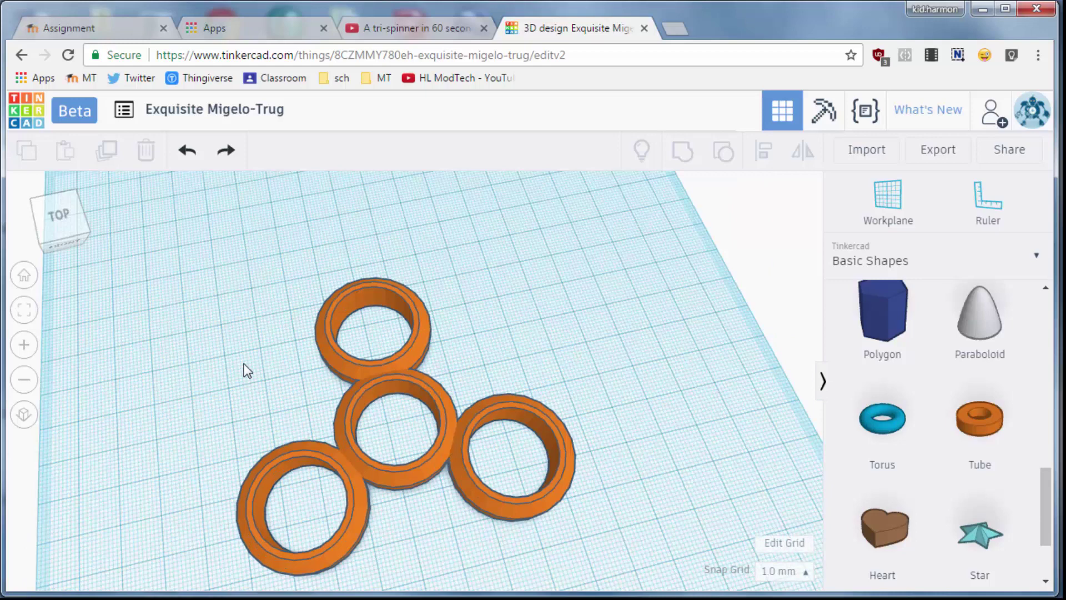
pyautogui.moveTo(247, 357); pyautogui.dragTo(376, 365, button='right')
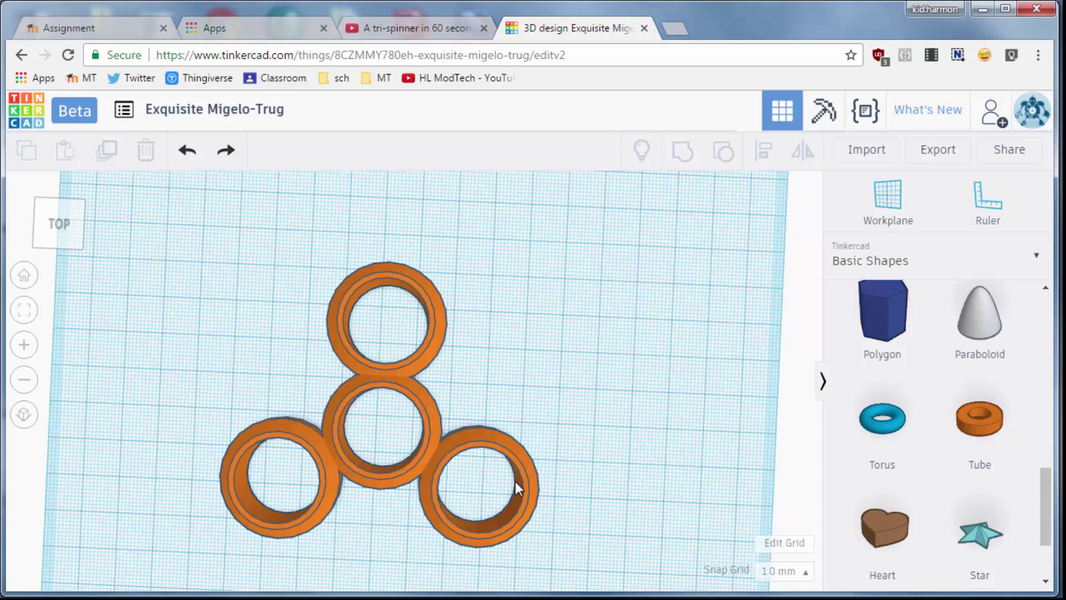
# Nudge the front-right ring slightly closer to the centre ring so their edges overlap.
pyautogui.click(464, 443)
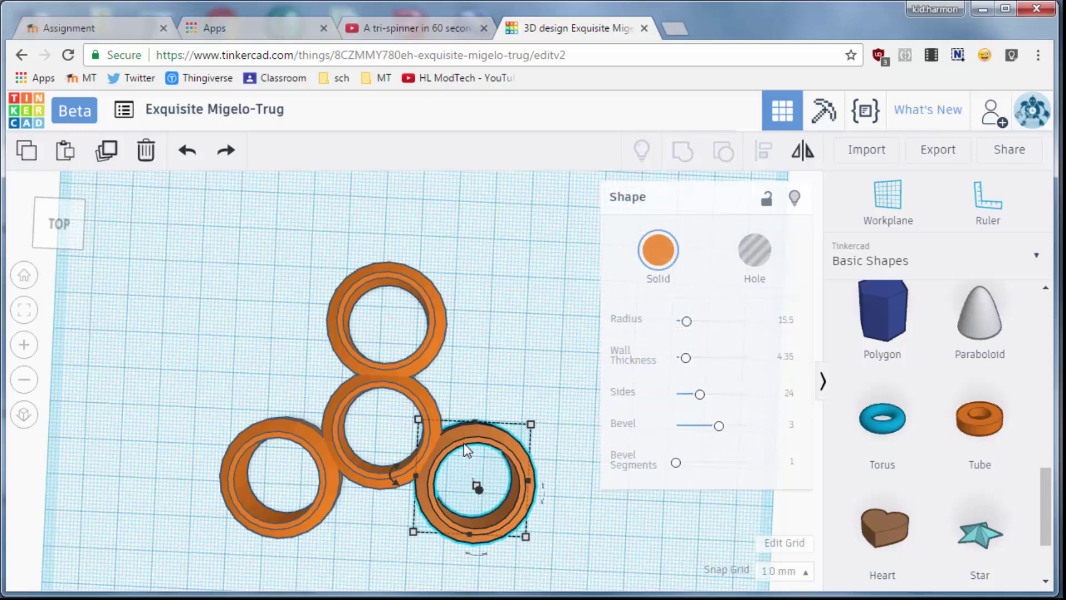
pyautogui.click(327, 506)
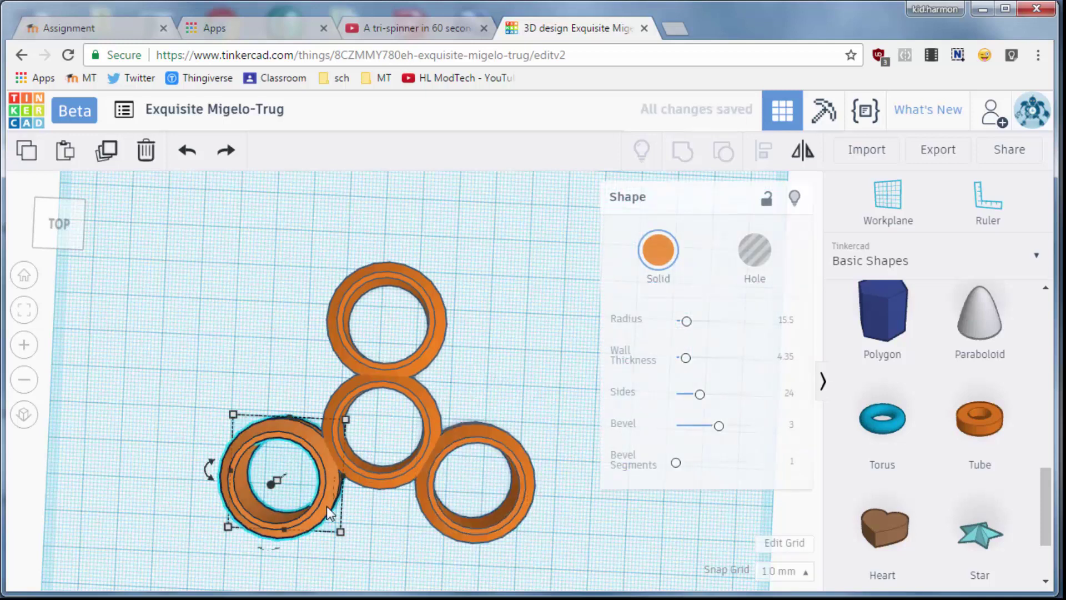
pyautogui.click(282, 309)
pyautogui.moveTo(282, 309); pyautogui.dragTo(678, 281, button='right')
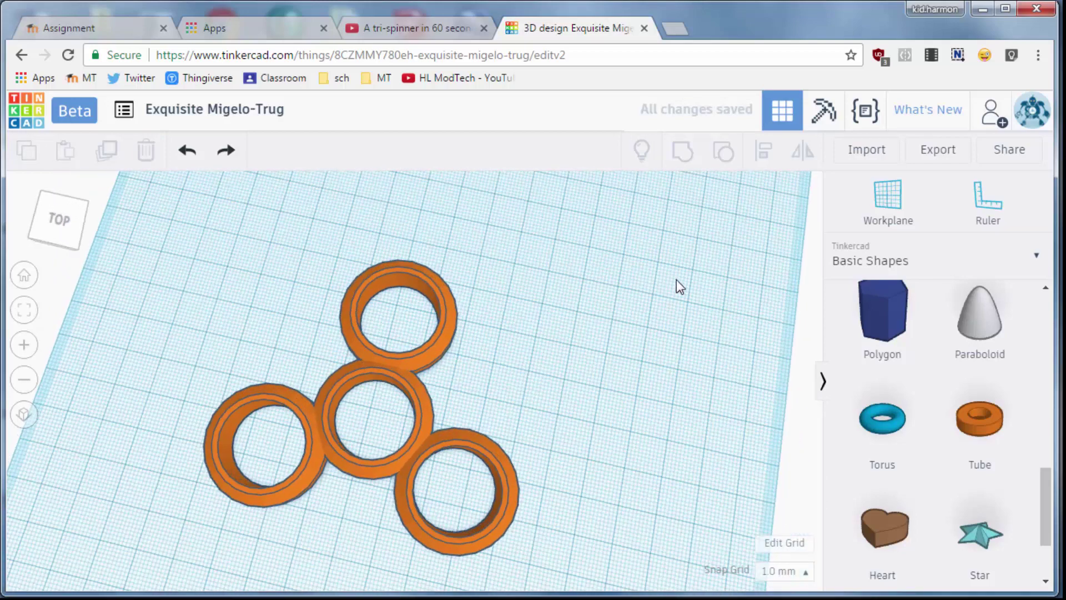
# Rename the design as Fast Fidget Tube.
pyautogui.click(221, 113)
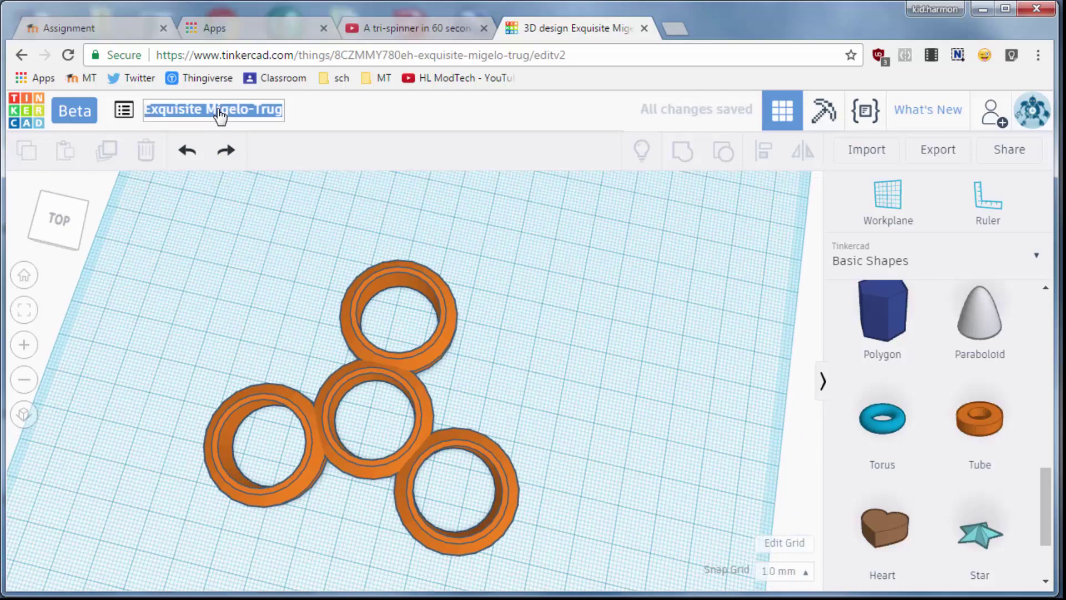
pyautogui.write('Fast Fidget Tube')
pyautogui.click(531, 325)
pyautogui.moveTo(520, 373); pyautogui.dragTo(712, 267, button='right')
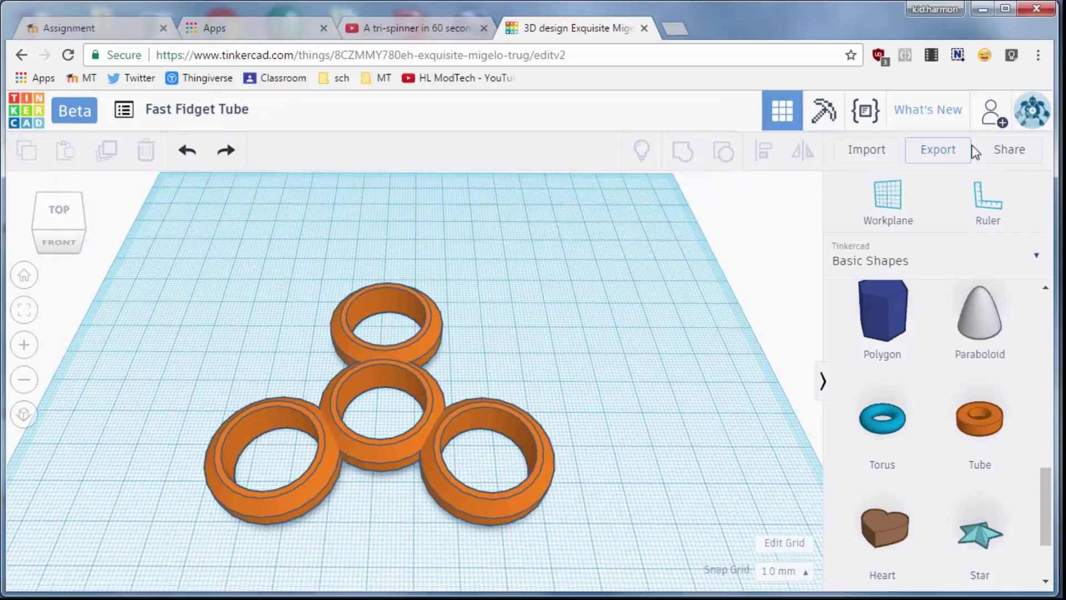
# Share the design to Thingiverse and publish it there as a public thing.
pyautogui.click(1016, 153)
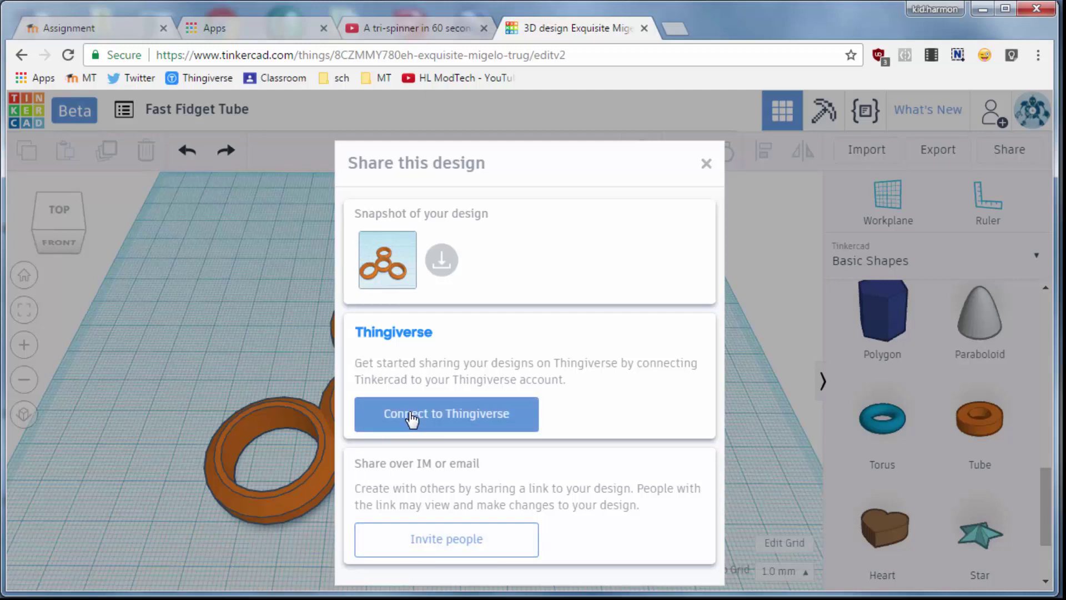
pyautogui.click(426, 419)
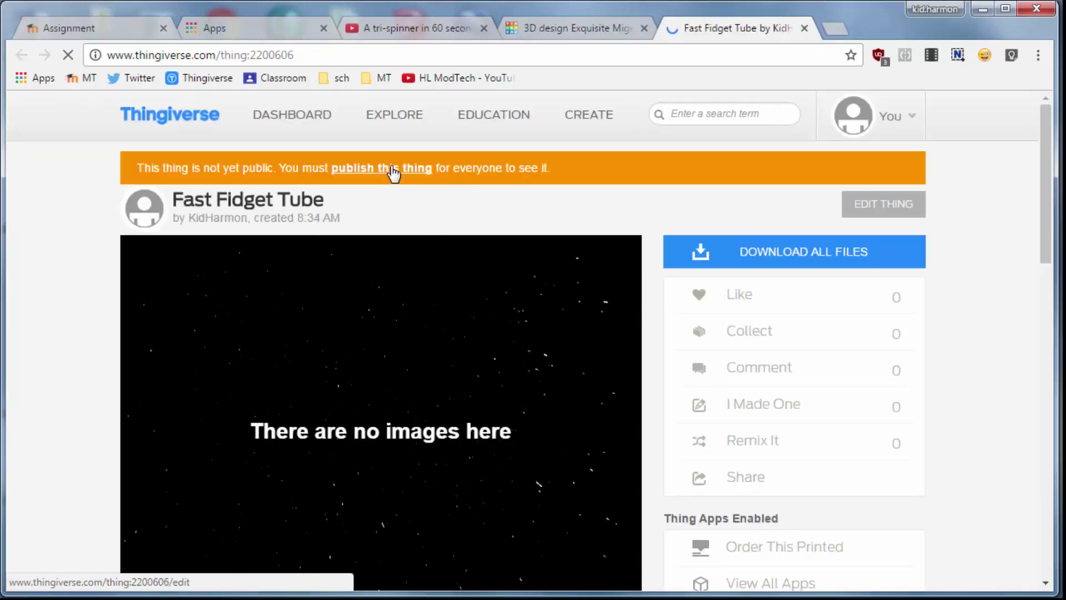
pyautogui.click(398, 167)
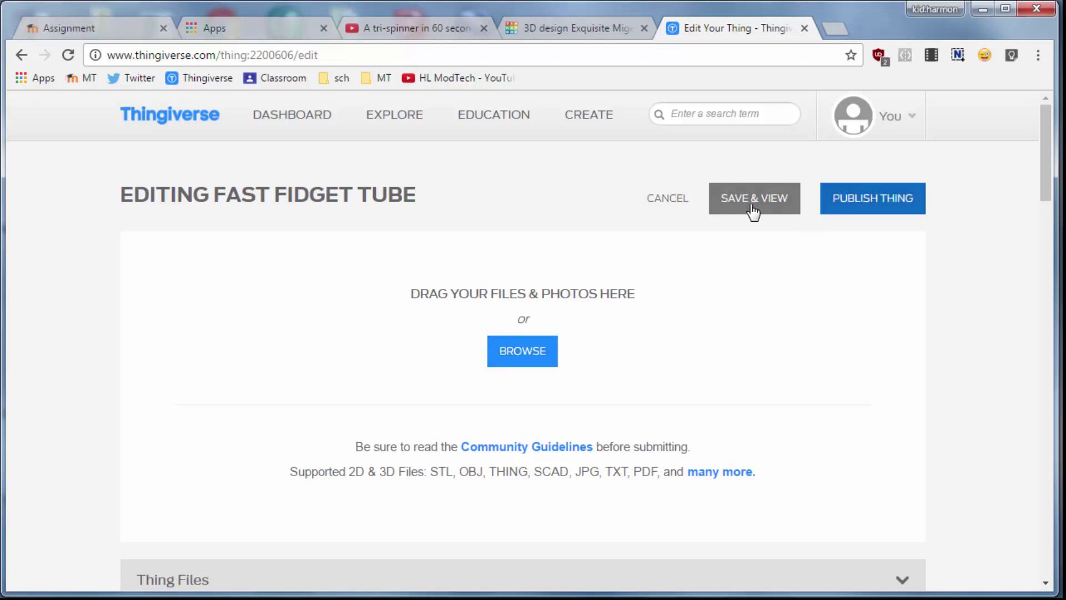
pyautogui.scroll(-2, 797, 216)
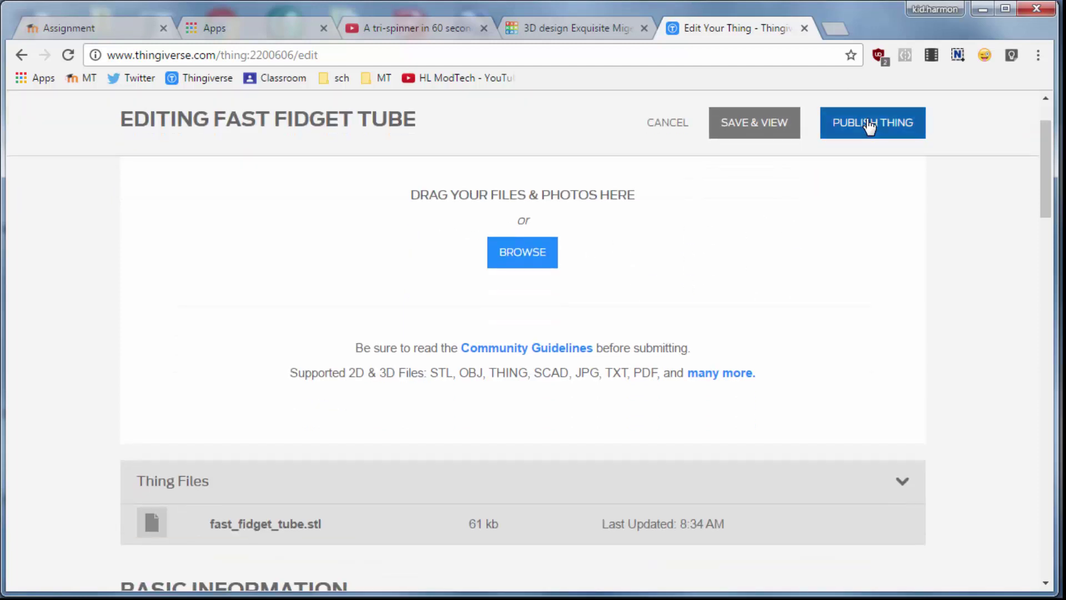
pyautogui.click(865, 120)
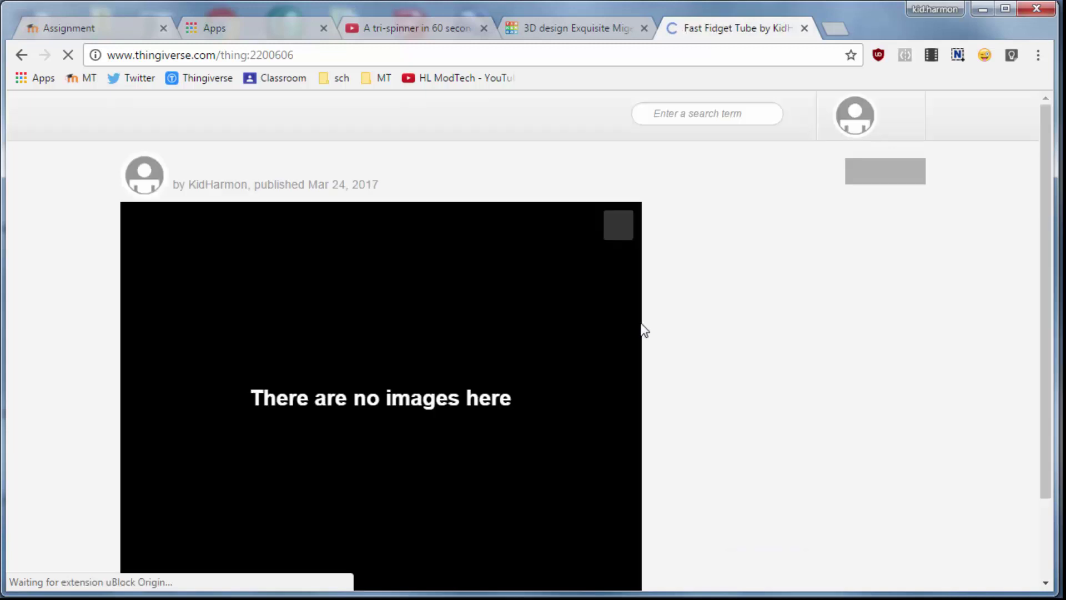
# Look through the published Thingiverse page and examine the spinner model in Thingiview from above and from a low side angle.
pyautogui.scroll(-3, 421, 293)
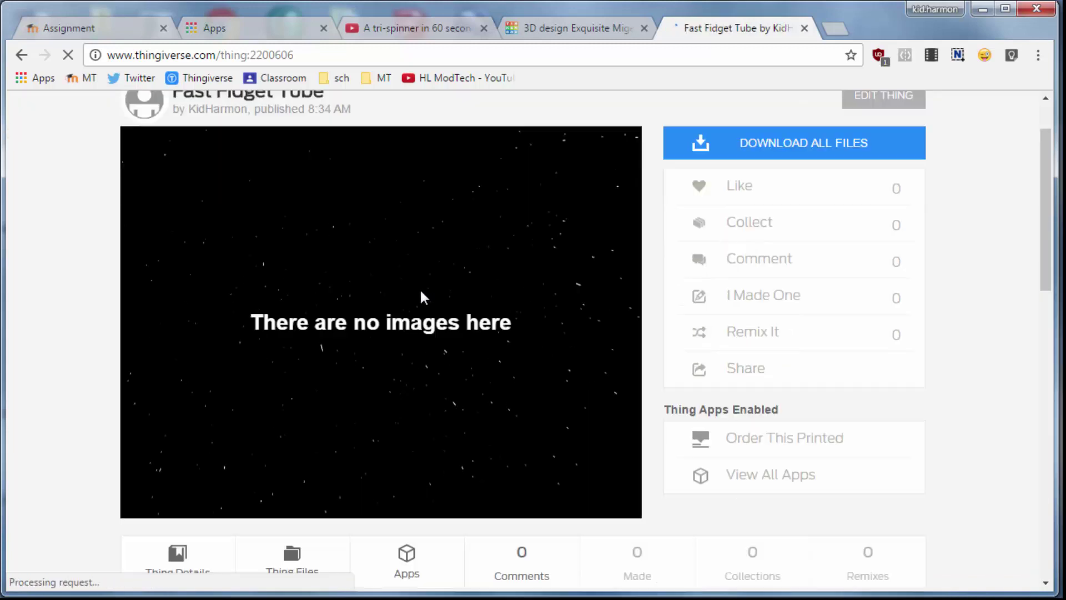
pyautogui.scroll(-2, 422, 288)
pyautogui.scroll(-3, 605, 289)
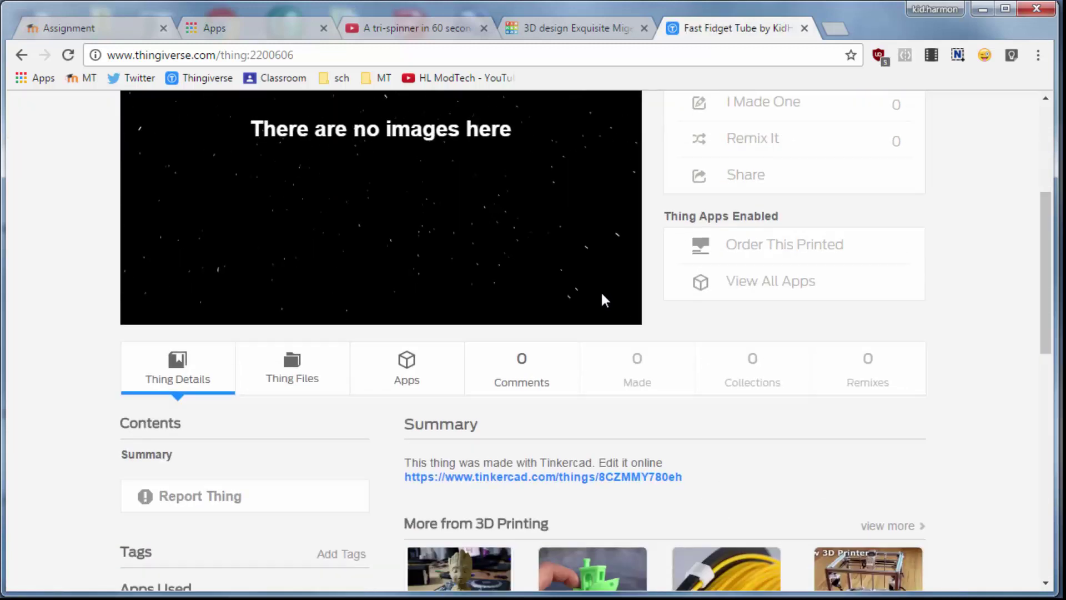
pyautogui.scroll(8, 601, 292)
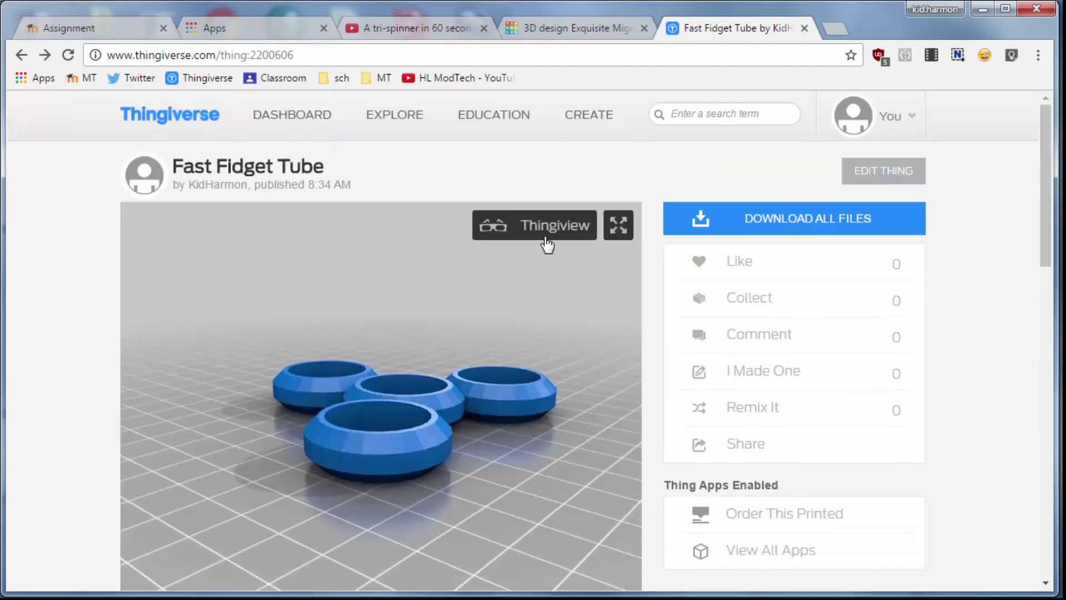
pyautogui.click(547, 239)
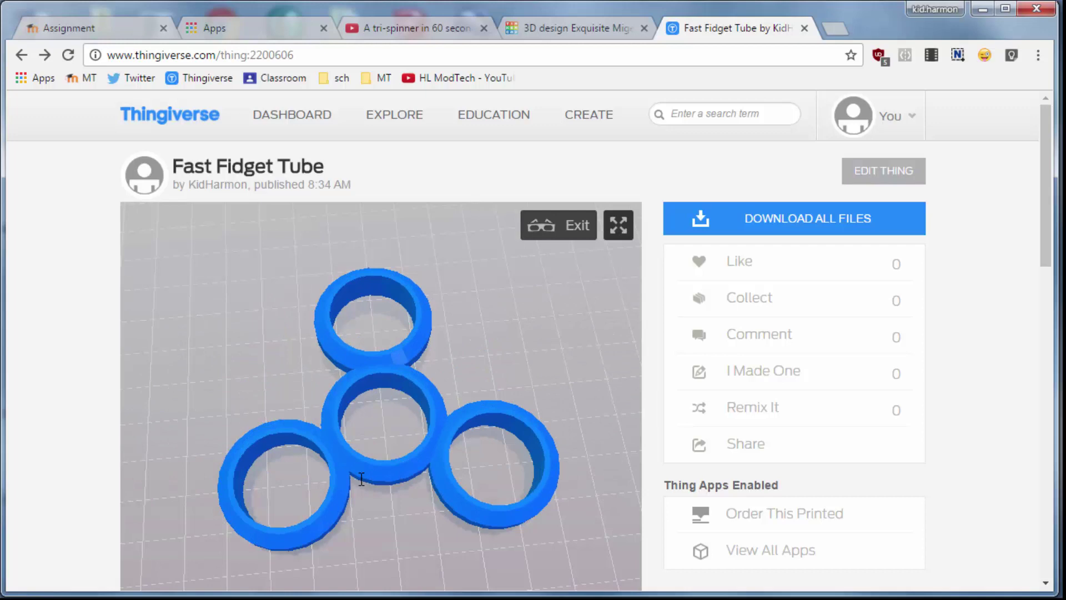
pyautogui.moveTo(338, 373); pyautogui.dragTo(414, 282)
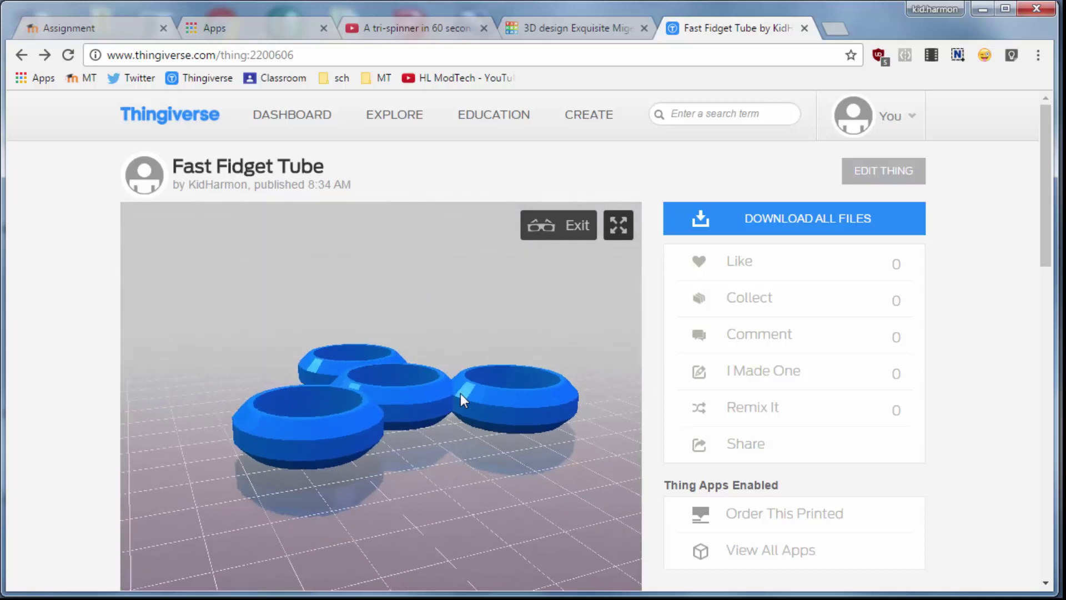
pyautogui.scroll(3, 475, 378)
pyautogui.moveTo(478, 358); pyautogui.dragTo(449, 341, button='right')
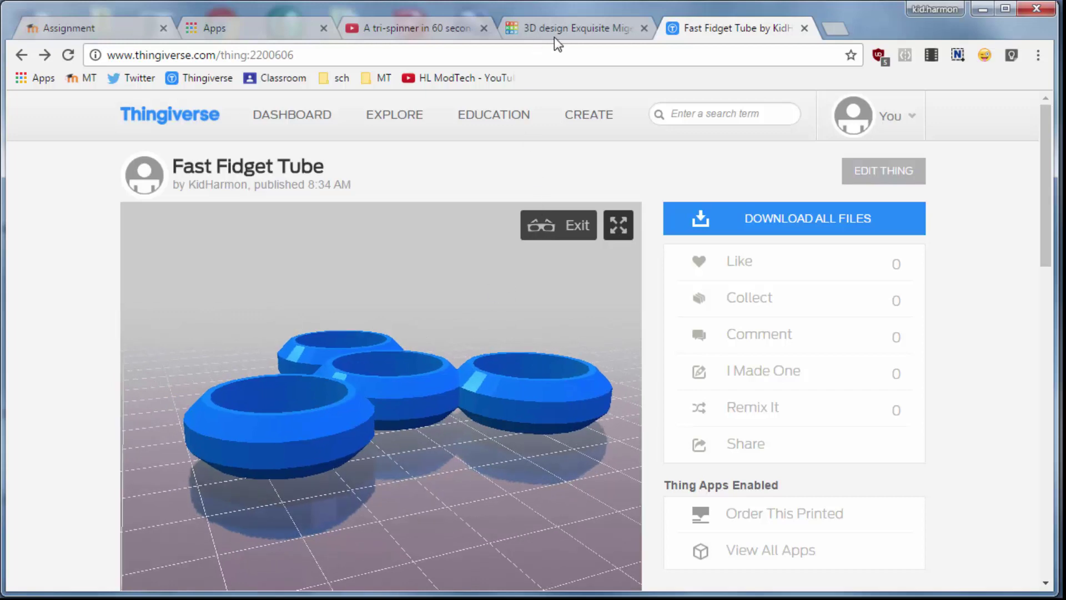
# Switch back to the Tinkercad design and dismiss the share dialog.
pyautogui.click(595, 31)
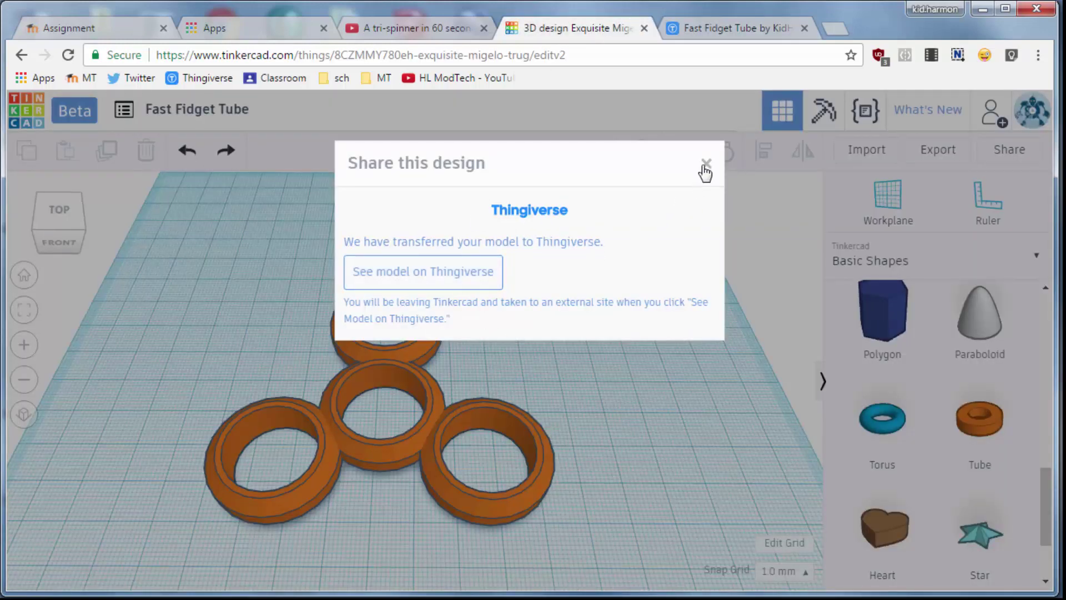
pyautogui.click(705, 164)
pyautogui.moveTo(644, 314); pyautogui.dragTo(728, 325, button='right')
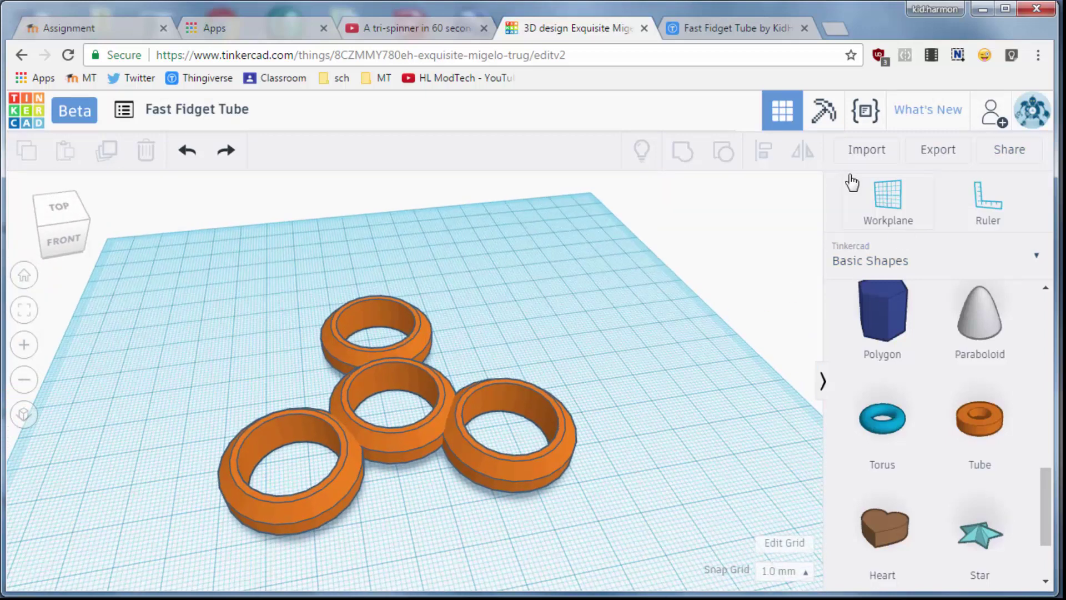
# Export everything in the design as an STL into the network stl files folder, adding the maker's first name after Fast Fidget Tube in the file name.
pyautogui.click(937, 159)
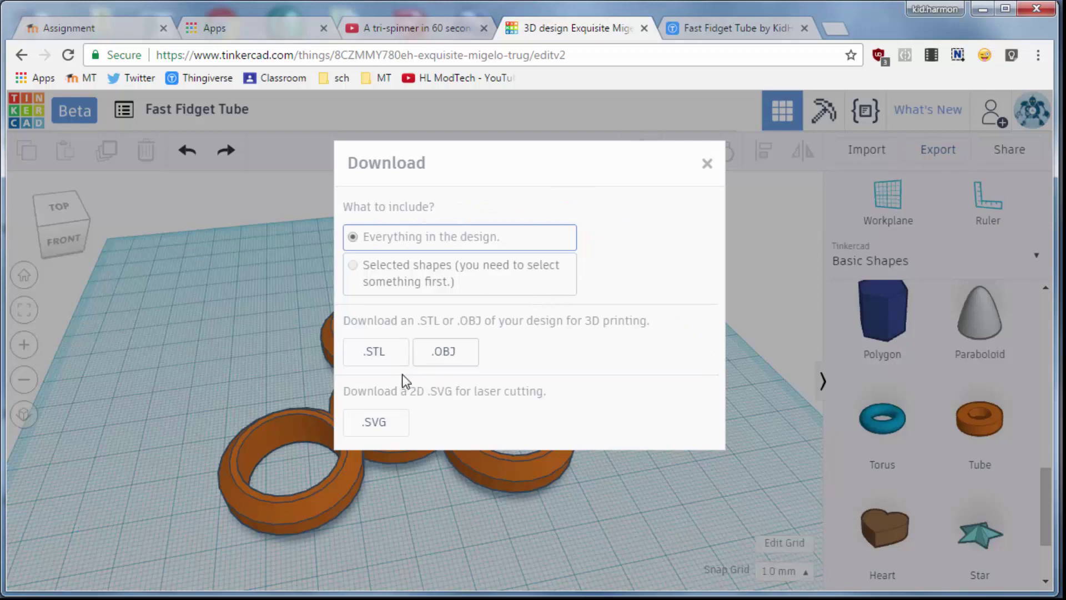
pyautogui.click(375, 354)
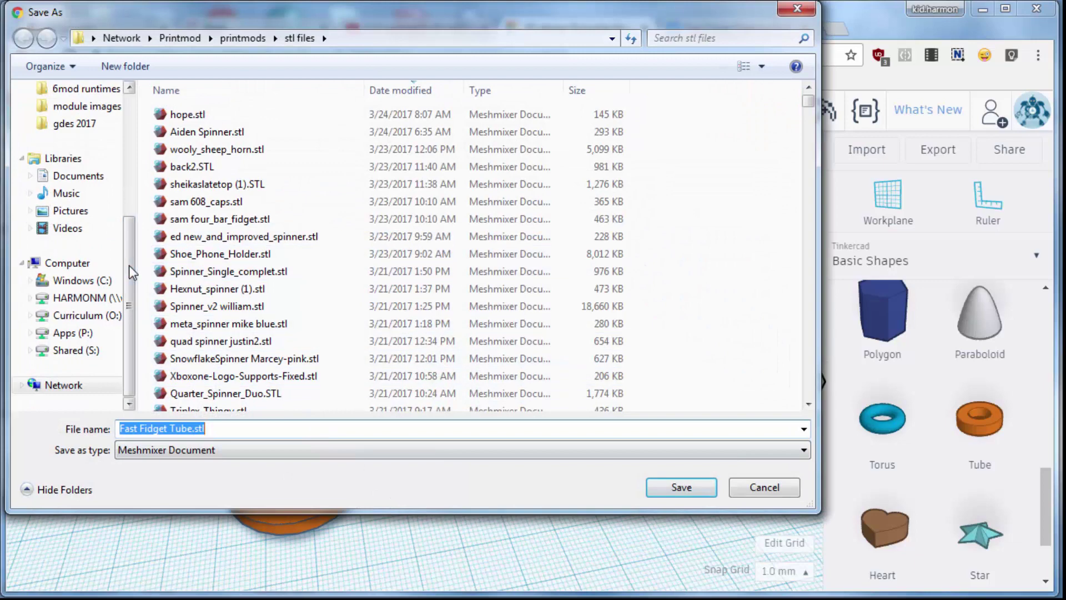
pyautogui.moveTo(129, 265); pyautogui.dragTo(125, 128)
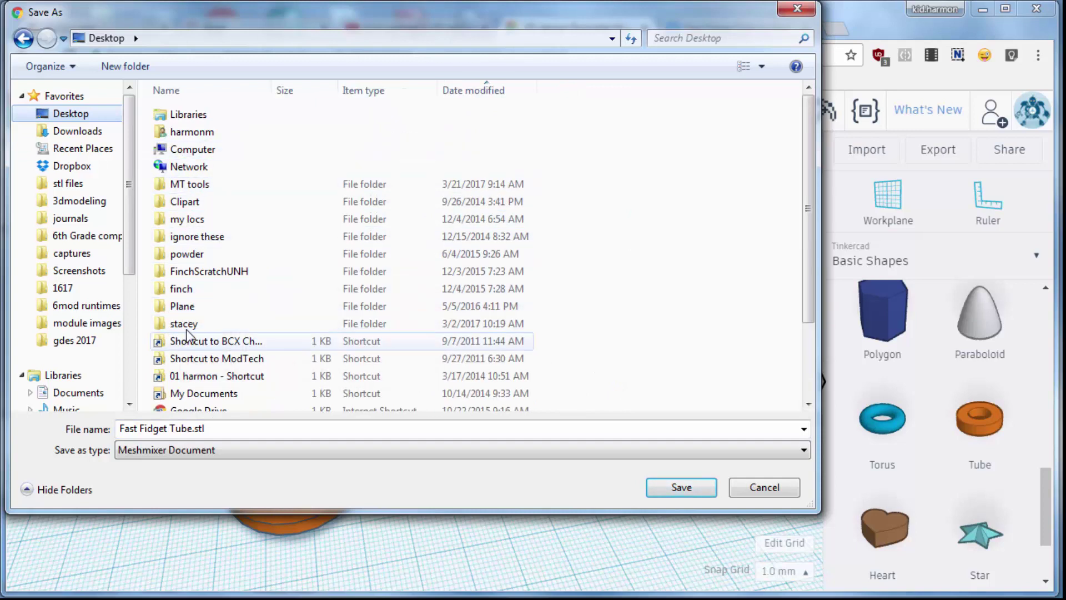
pyautogui.doubleClick(195, 184)
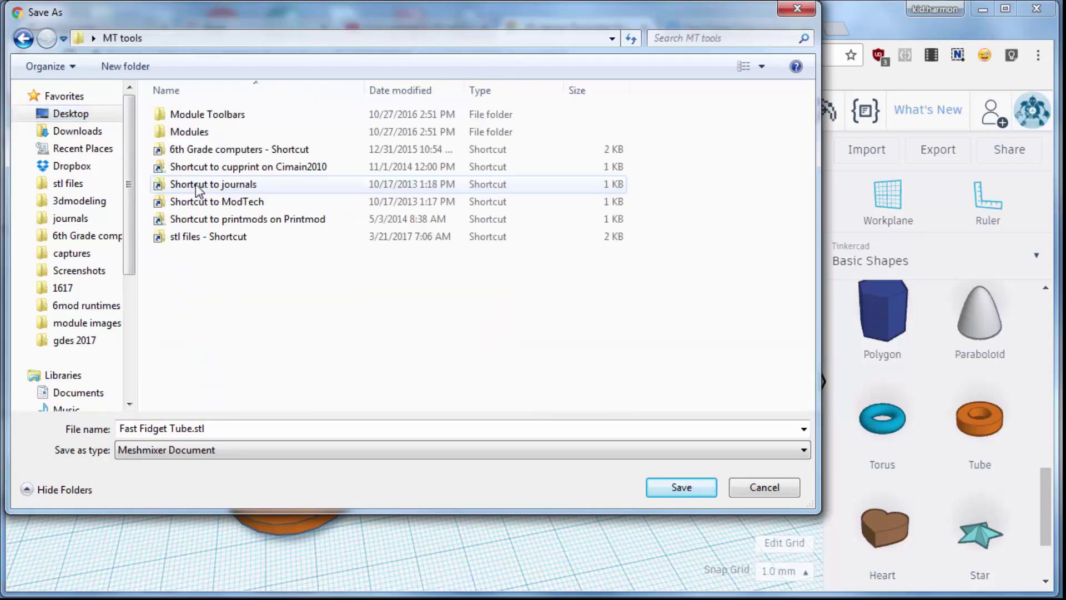
pyautogui.doubleClick(198, 238)
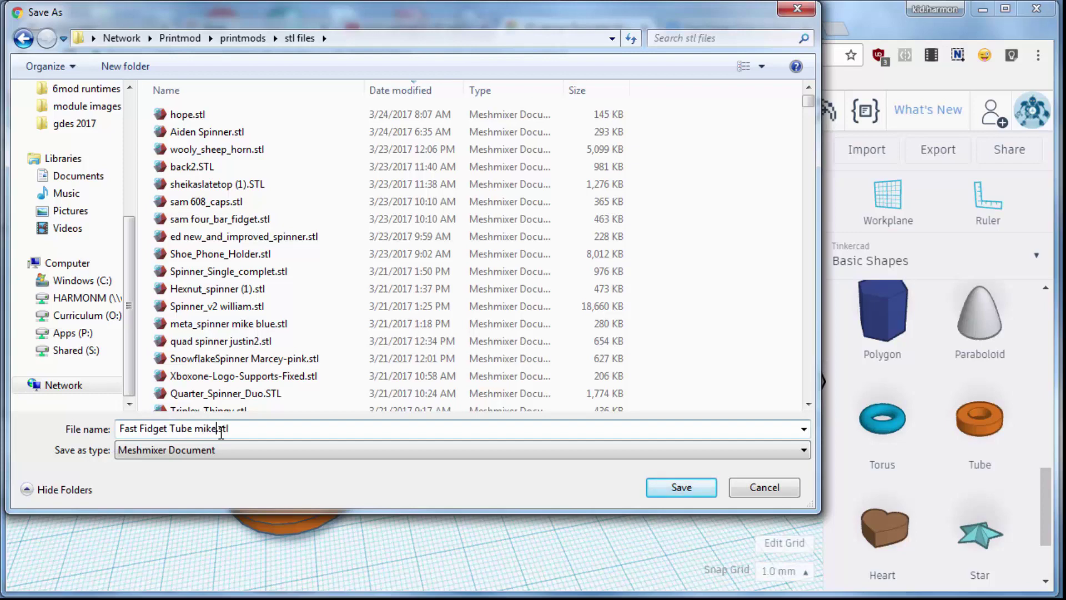
pyautogui.press('Return')
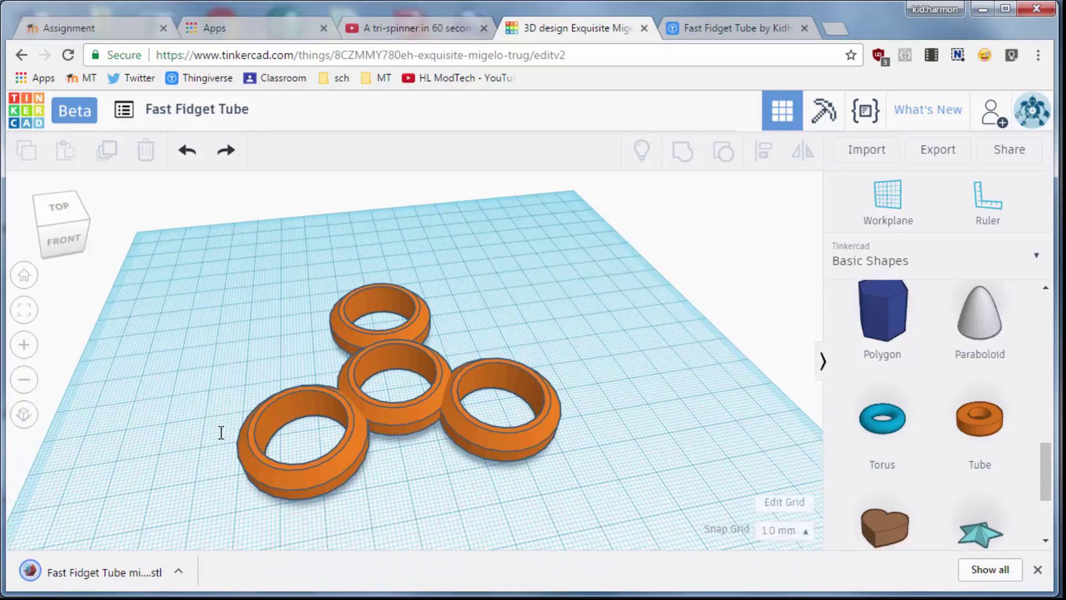
pyautogui.moveTo(487, 485); pyautogui.dragTo(440, 488, button='right')
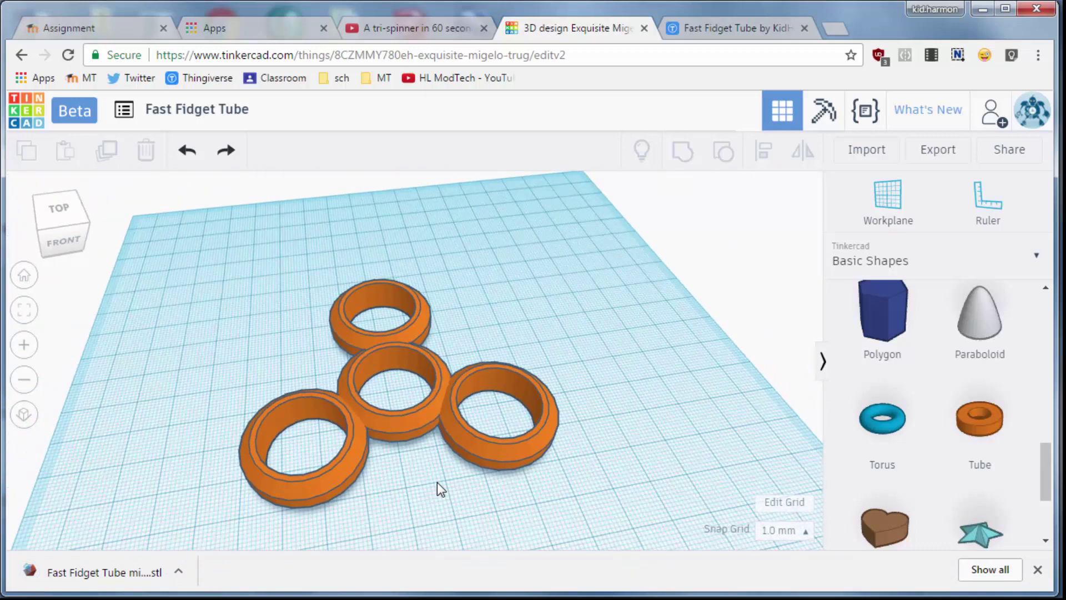